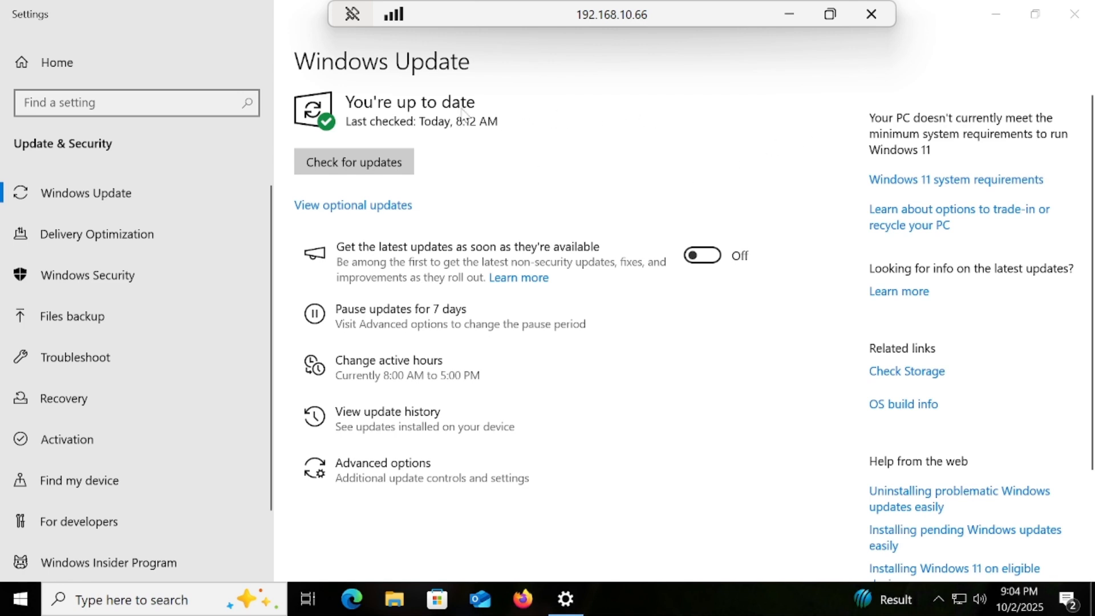
Minimize Settings, switch to a maximized Google Chrome window and search Google for flyoobe.
left_click(995, 15)
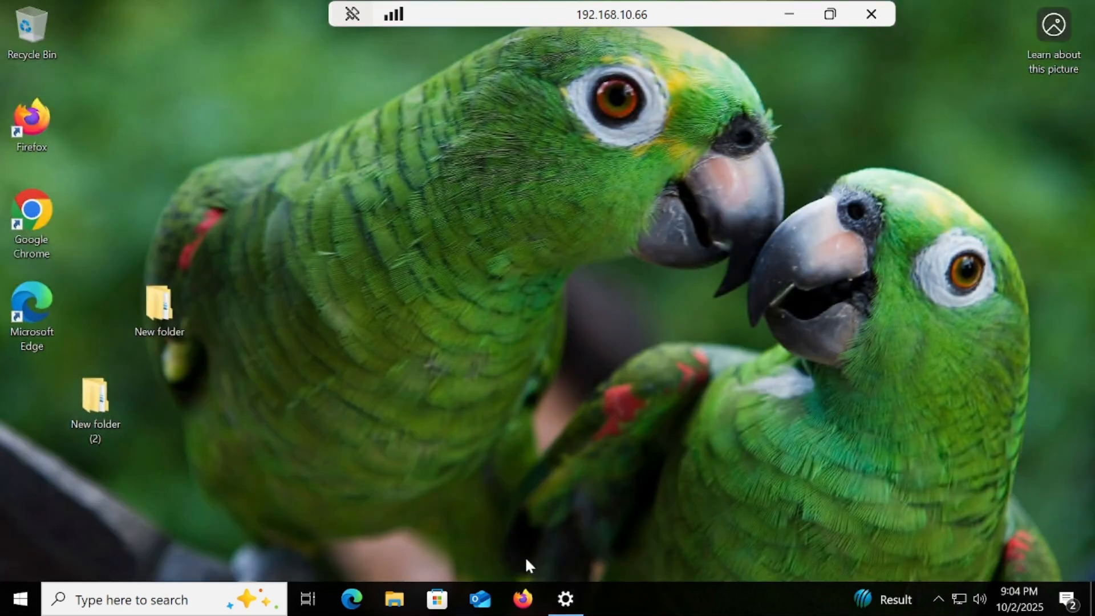
double_click(46, 216)
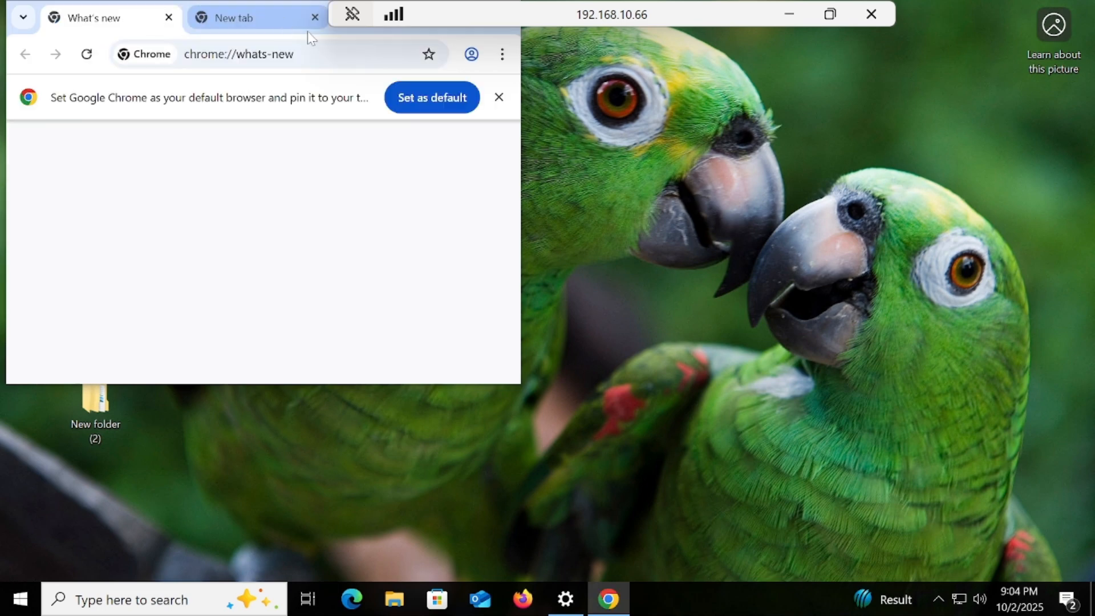
left_click(276, 23)
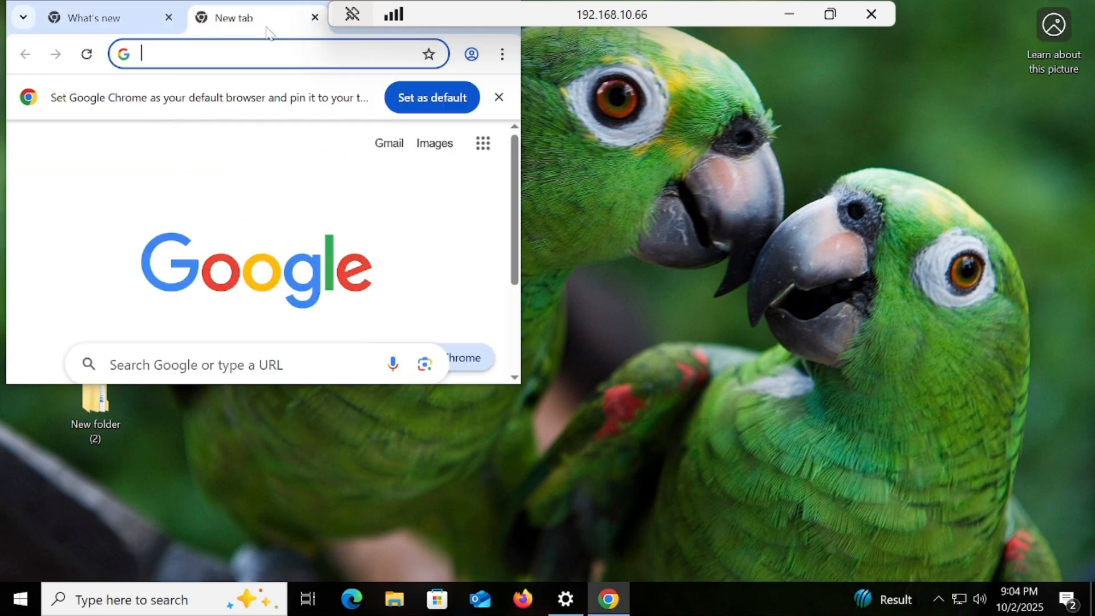
double_click(397, 32)
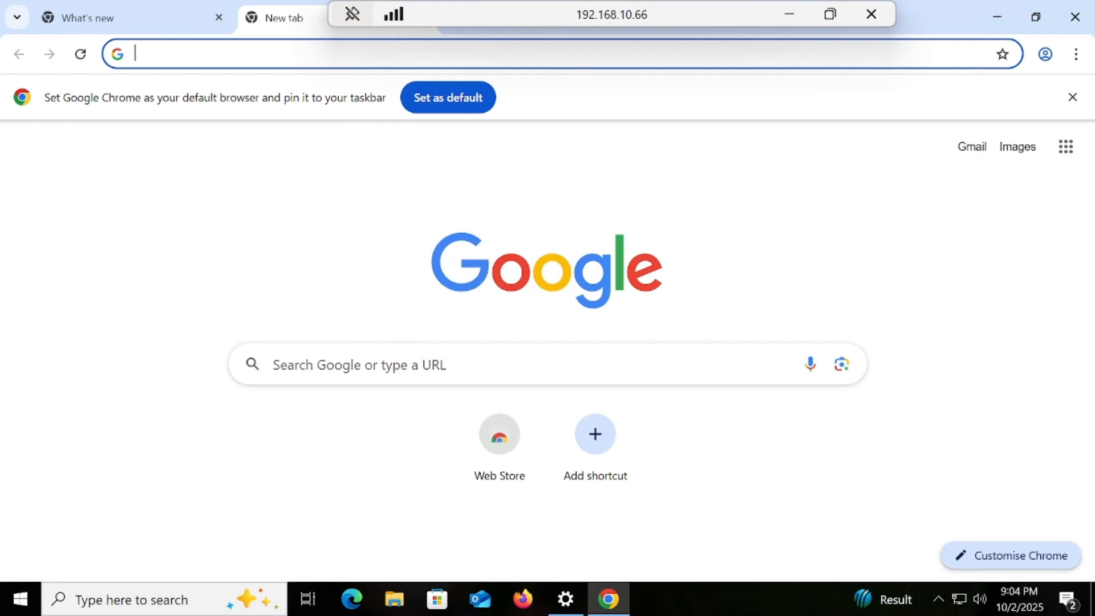
type("flyo")
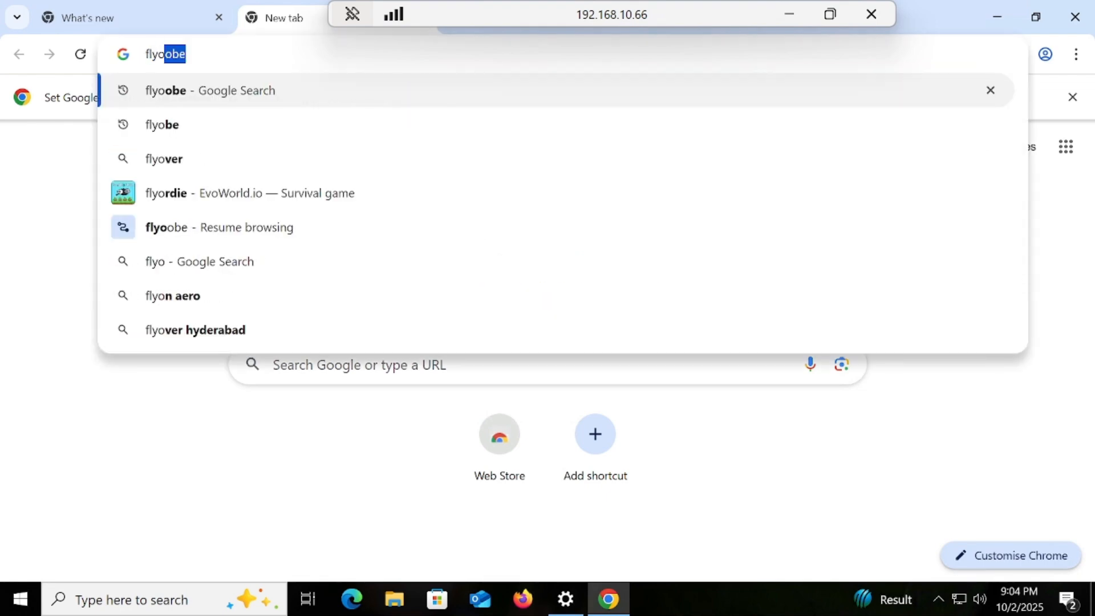
key("Return")
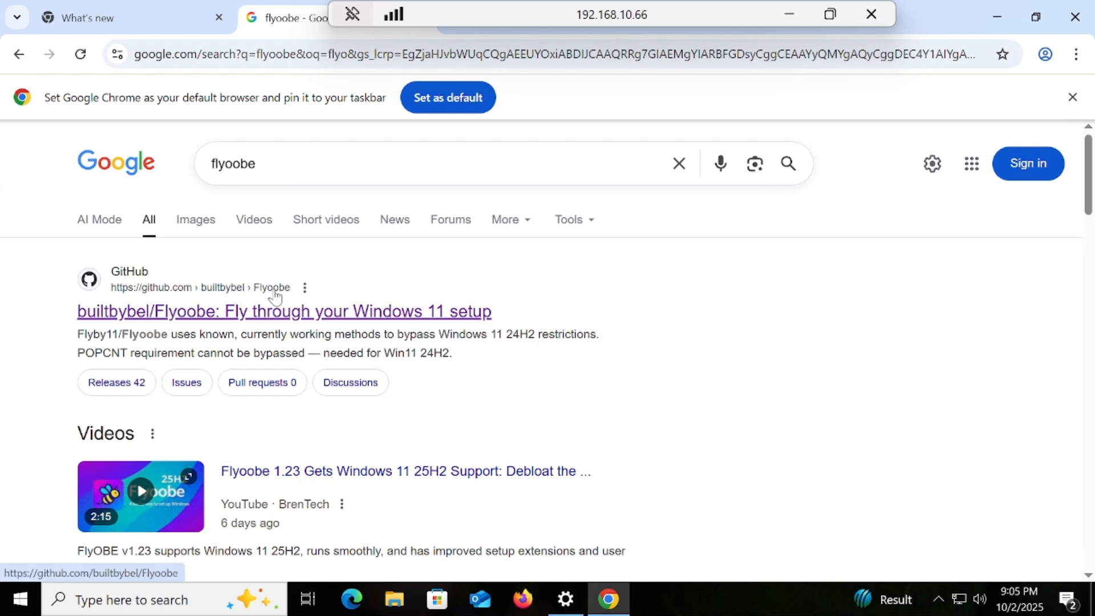
Open the builtbybel/Flyoobe GitHub repository and download Flyoobe 1.24 from its release page.
left_click(290, 322)
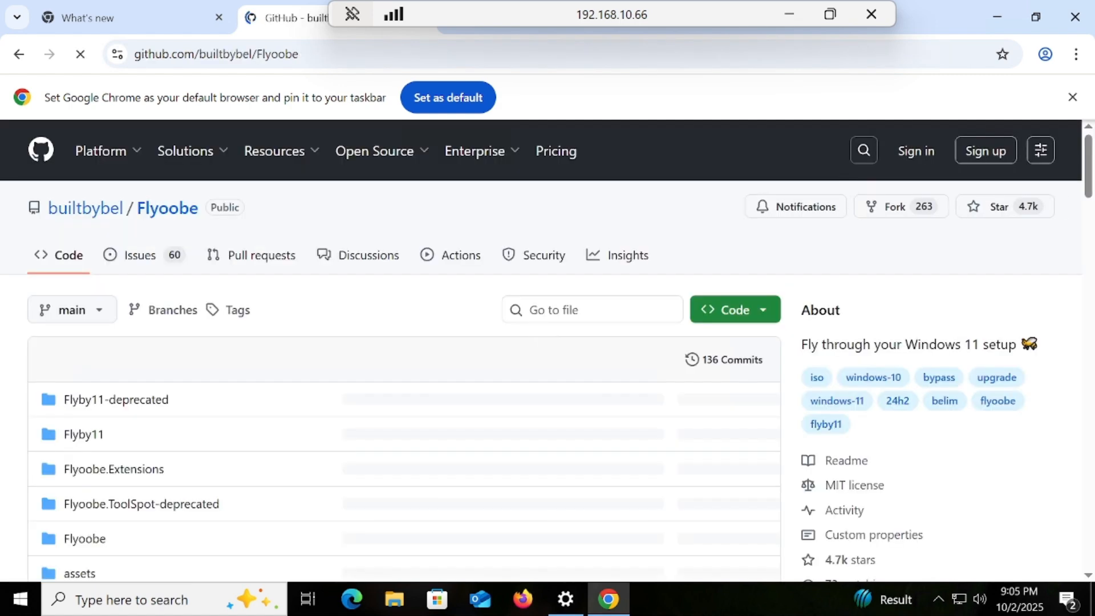
left_click_drag(1090, 174, 1091, 347)
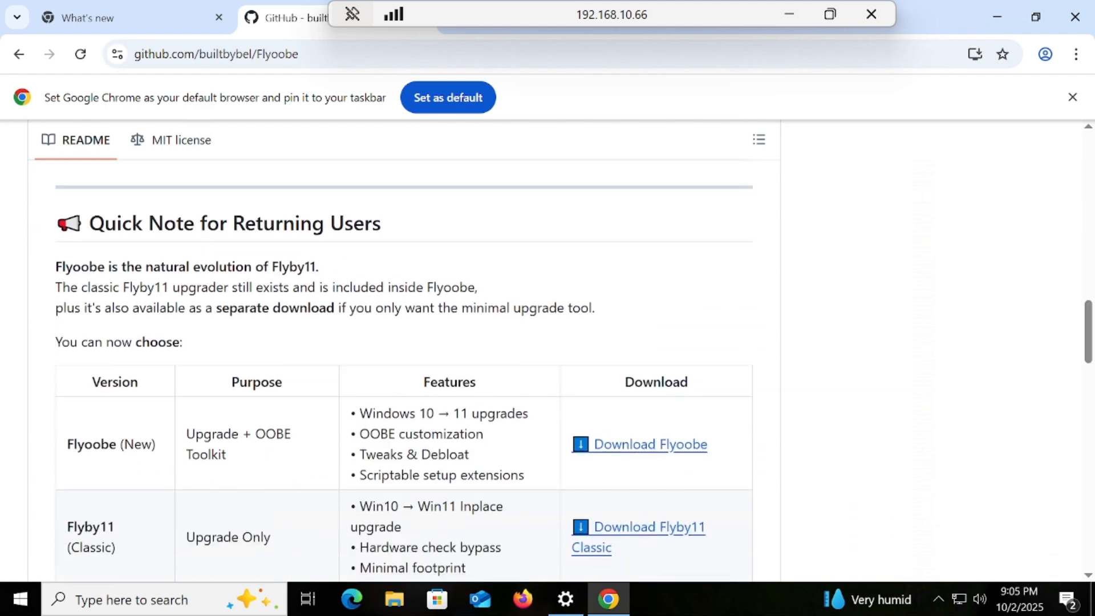
left_click(671, 452)
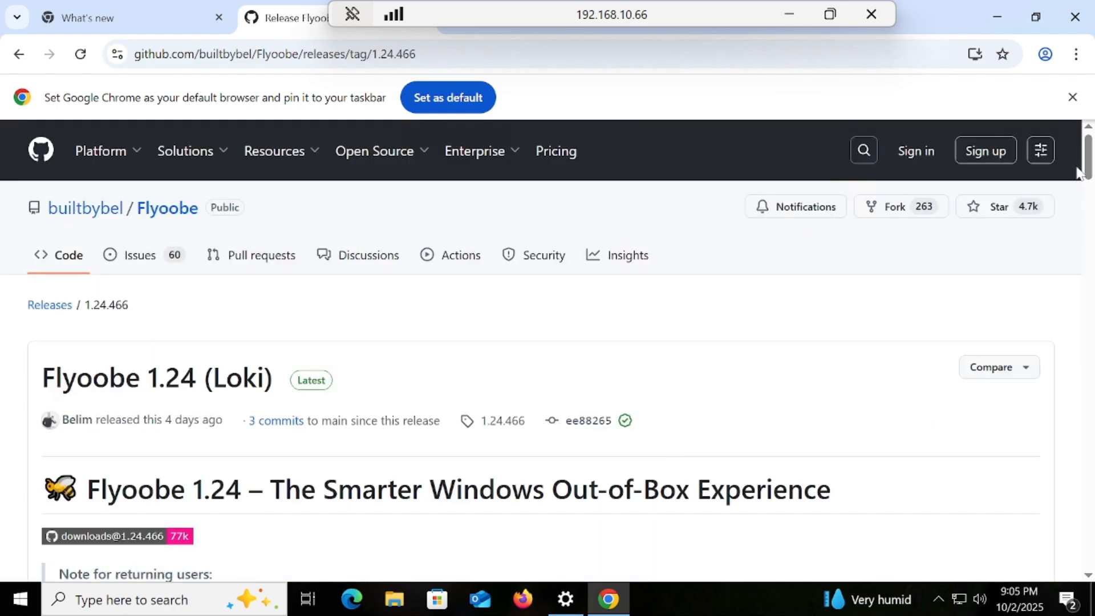
left_click_drag(1088, 166, 1084, 497)
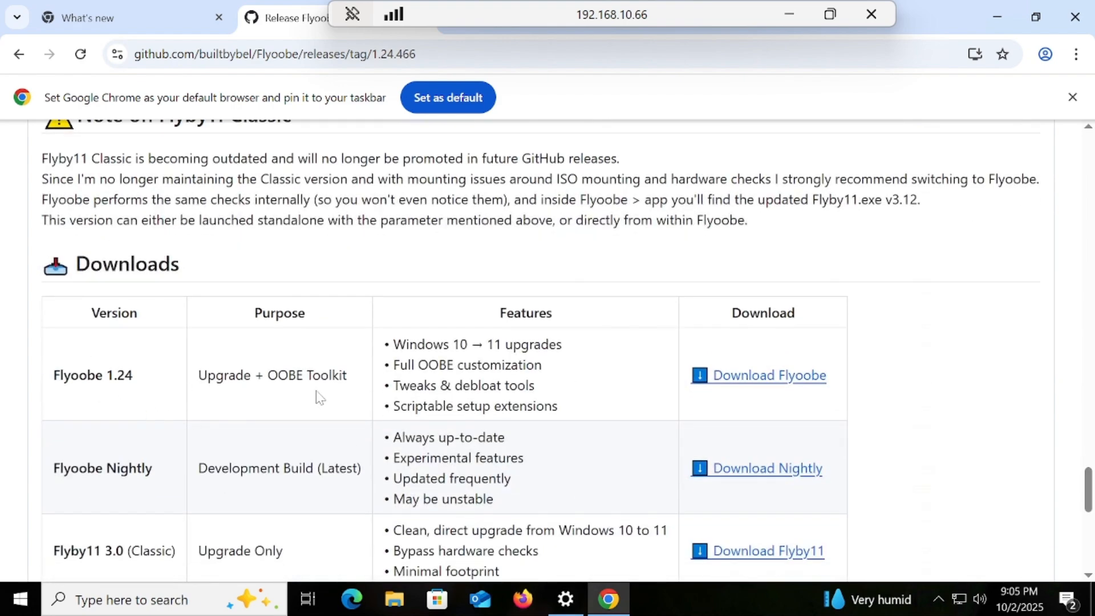
left_click(736, 383)
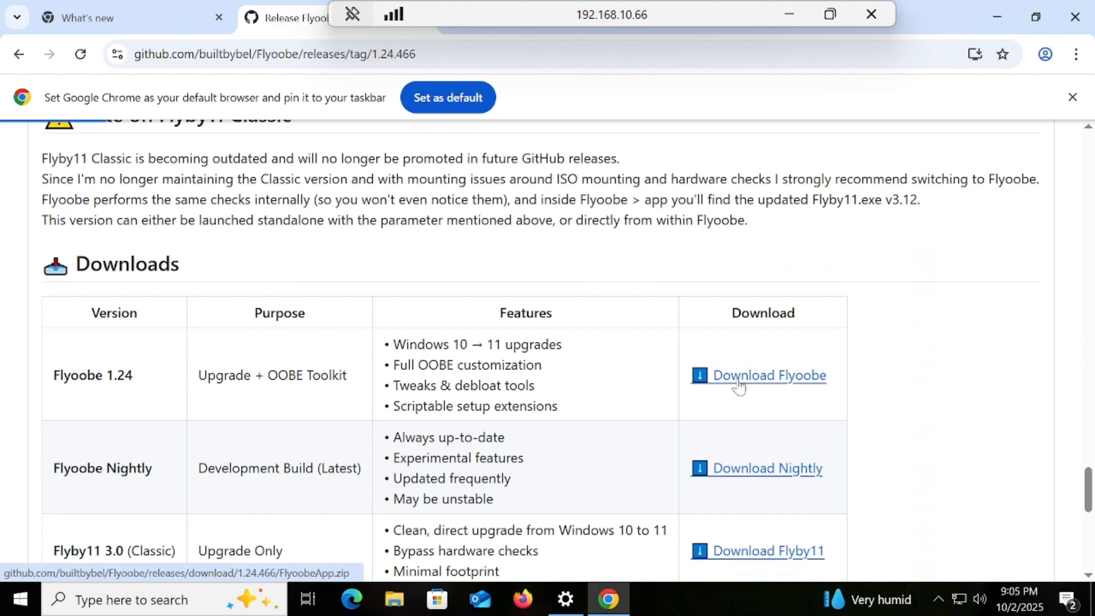
Extract the FlyoobeApp archive in place inside New folder (2) on the desktop.
left_click(998, 17)
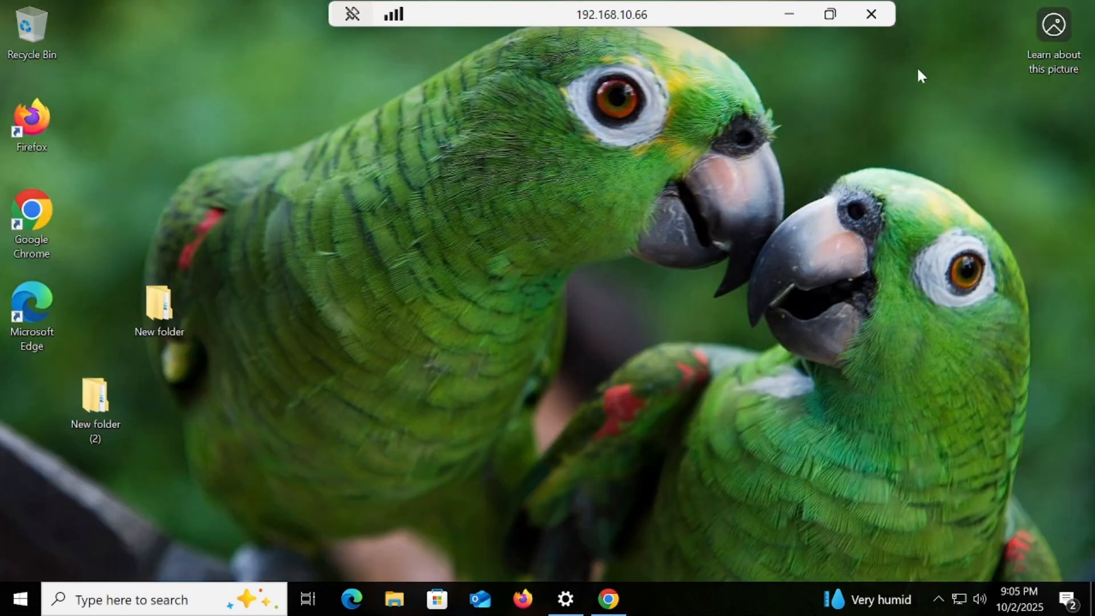
right_click(419, 222)
left_click(456, 267)
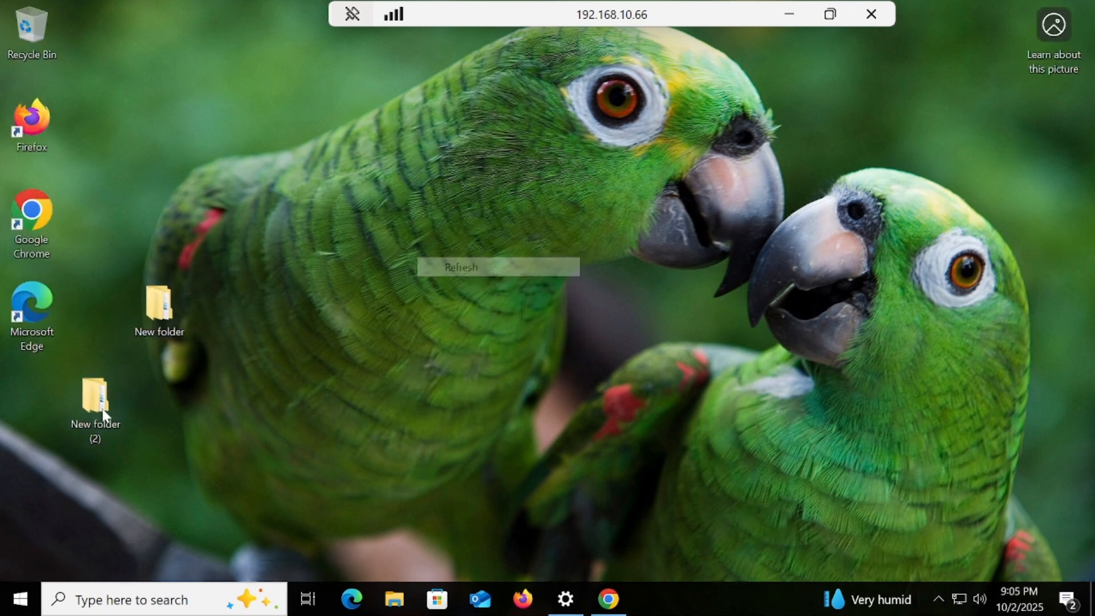
double_click(98, 402)
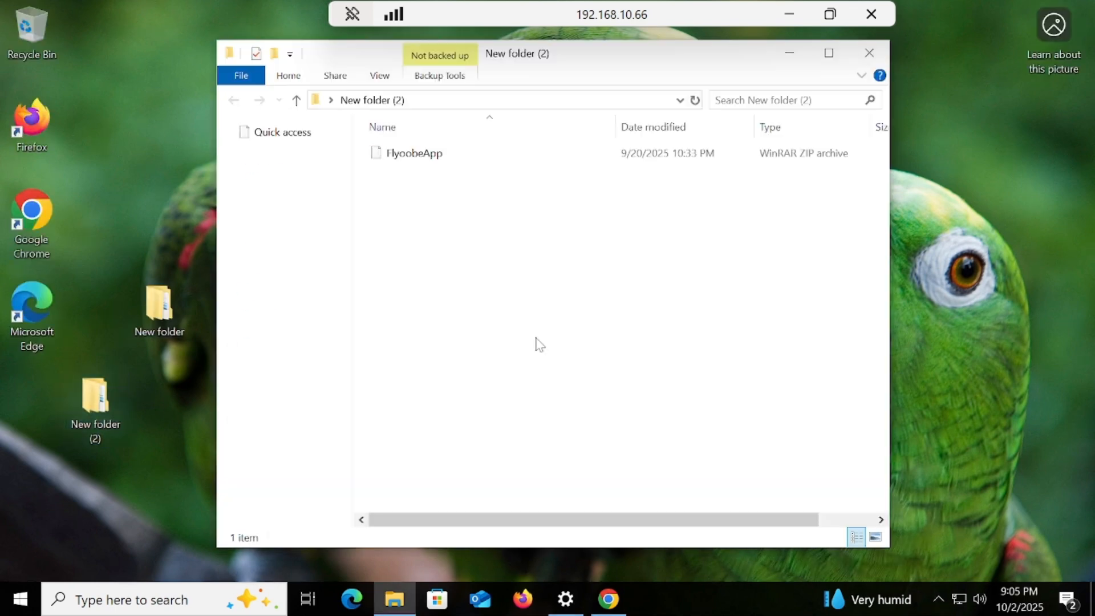
double_click(630, 57)
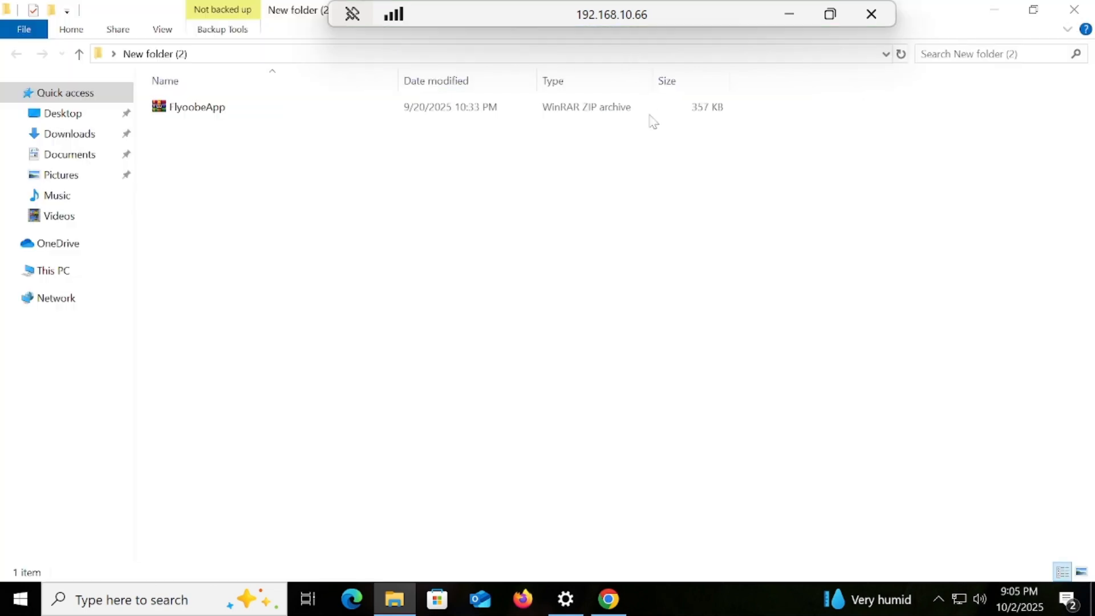
left_click(214, 117)
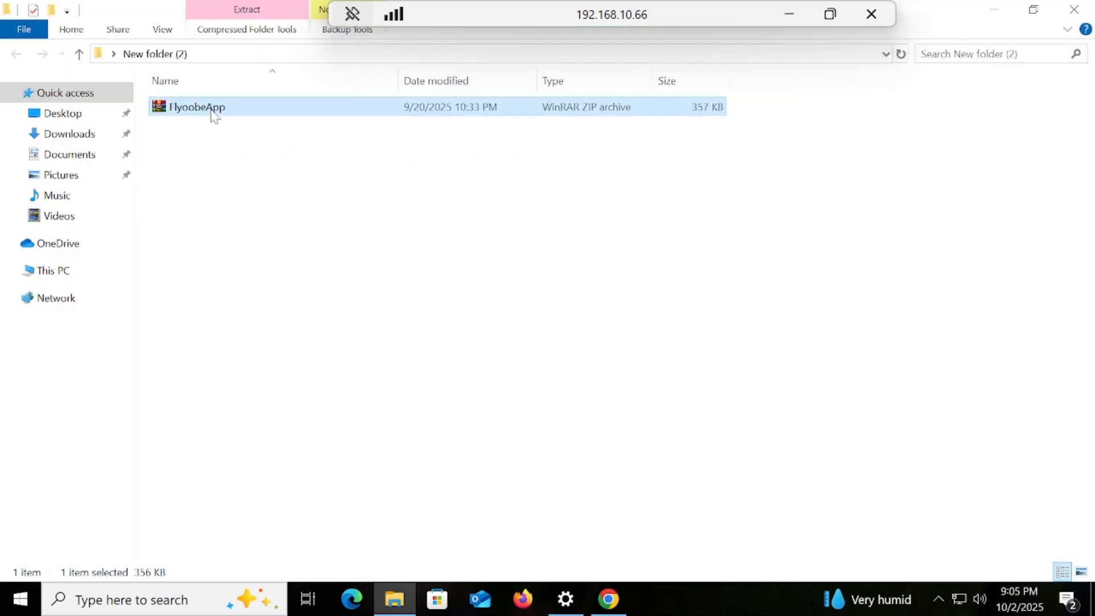
right_click(215, 116)
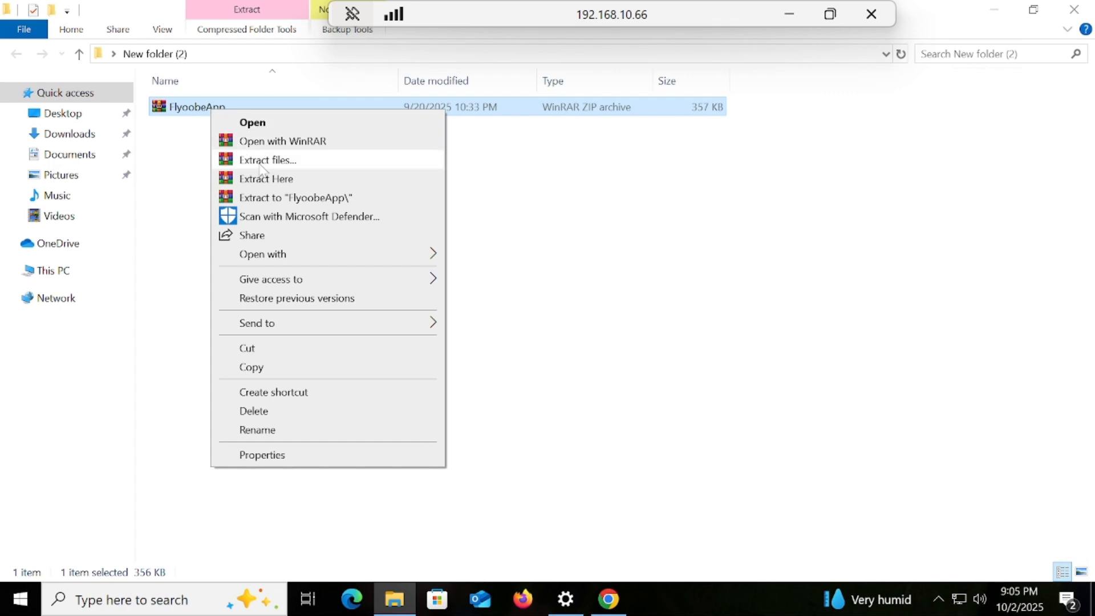
left_click(288, 180)
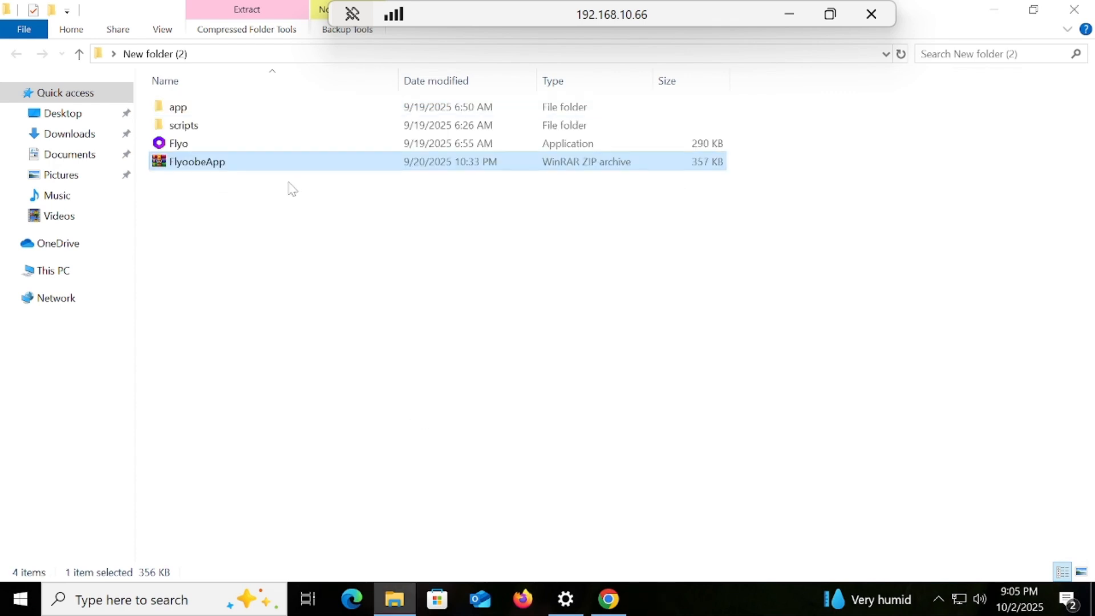
Launch the extracted Flyo application, running it despite the SmartScreen block and allowing it to make changes to the device.
left_click(188, 149)
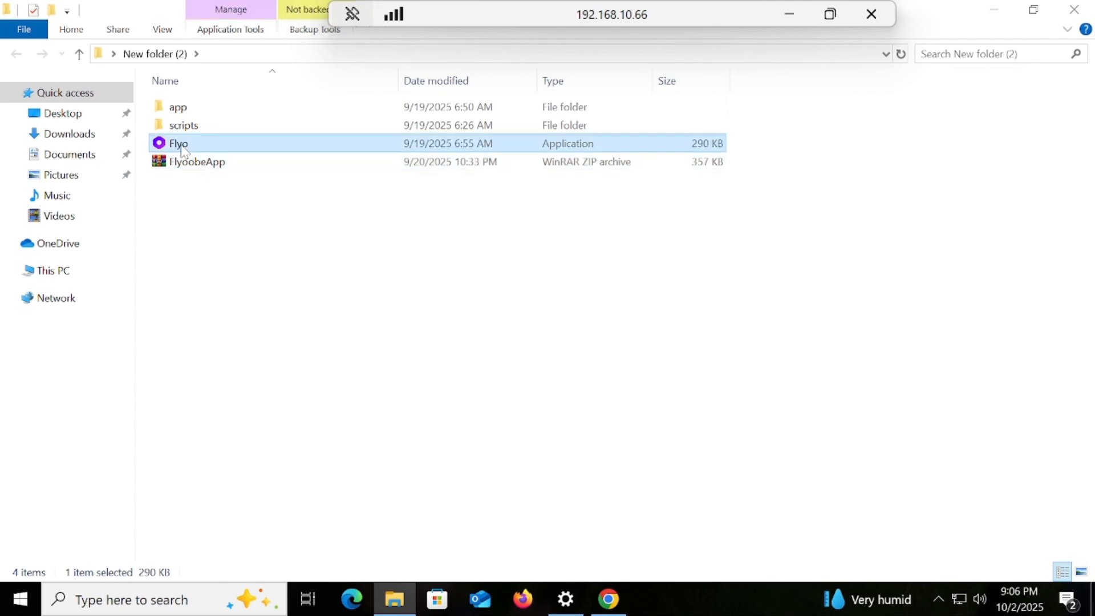
right_click(184, 149)
left_click(274, 176)
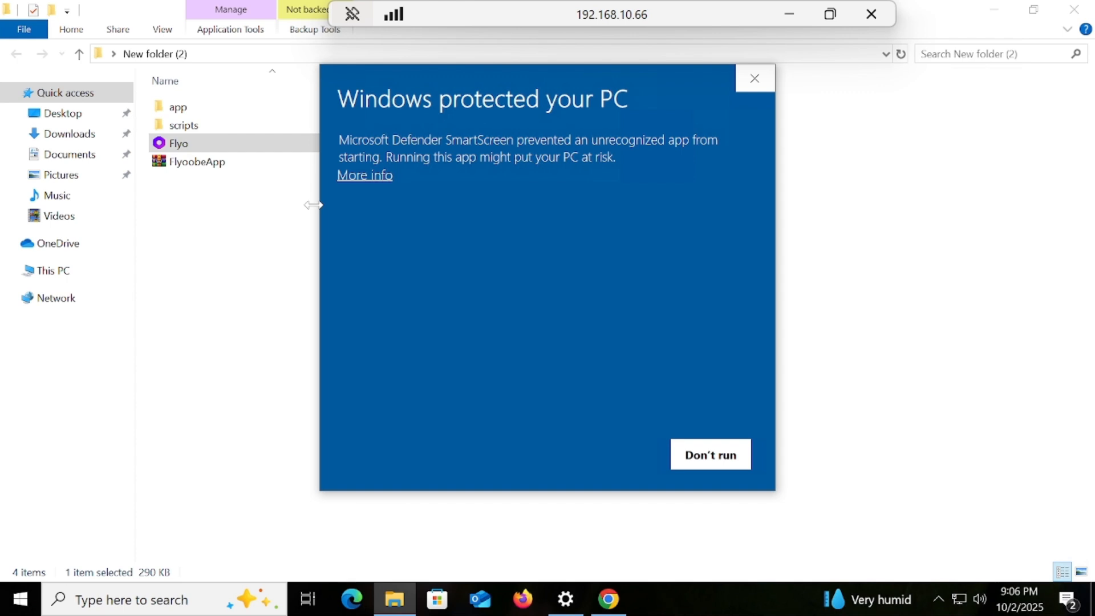
left_click(385, 177)
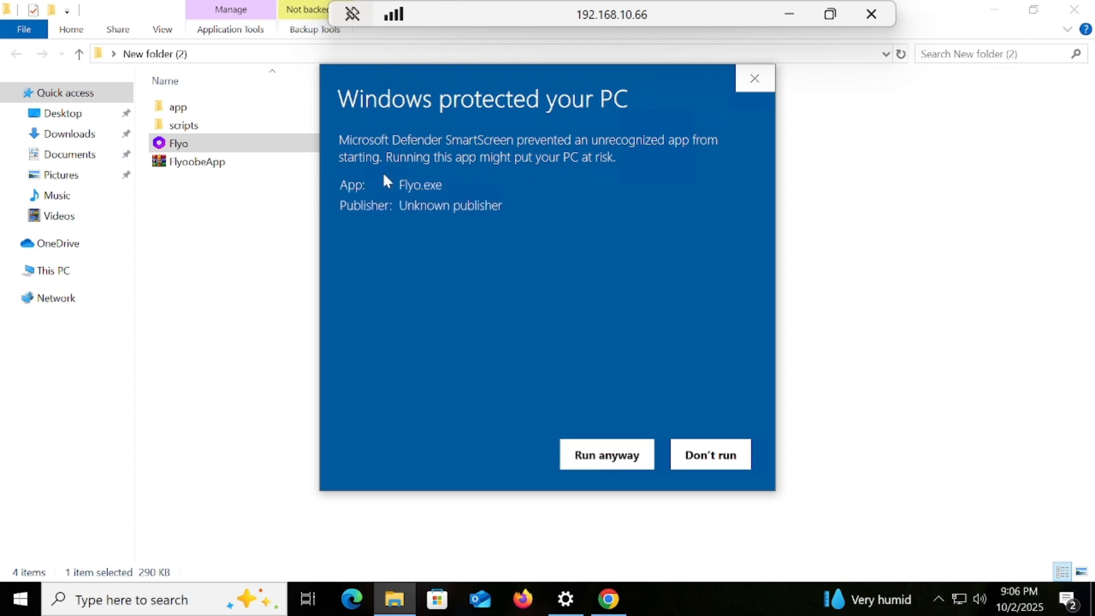
left_click(604, 453)
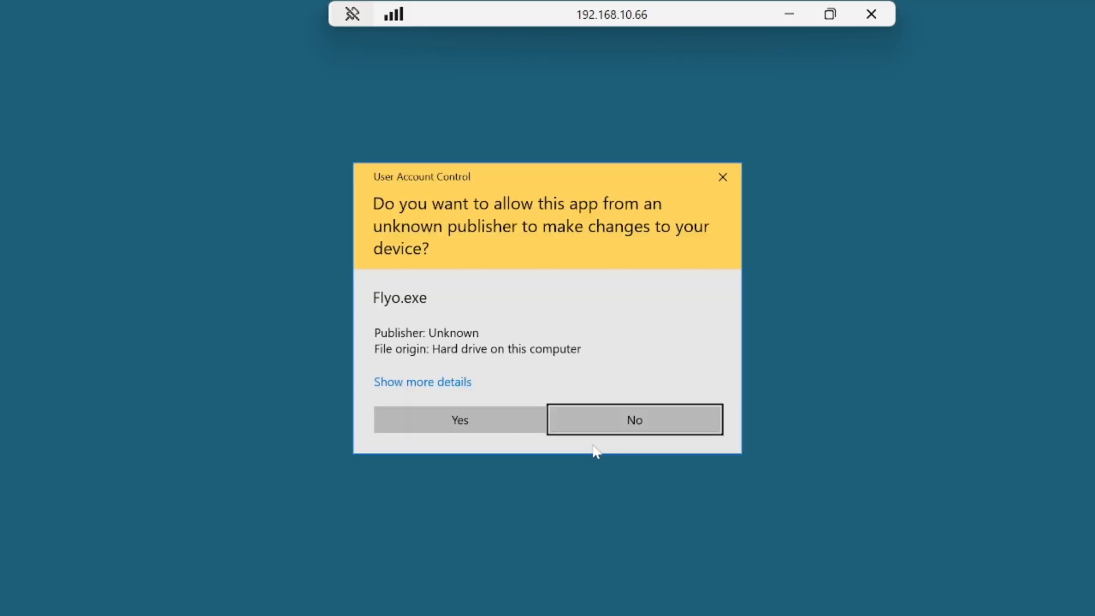
left_click(505, 422)
Choose Get Windows 11 in Flyoobe and allow Flyby11.exe to run.
left_click(631, 230)
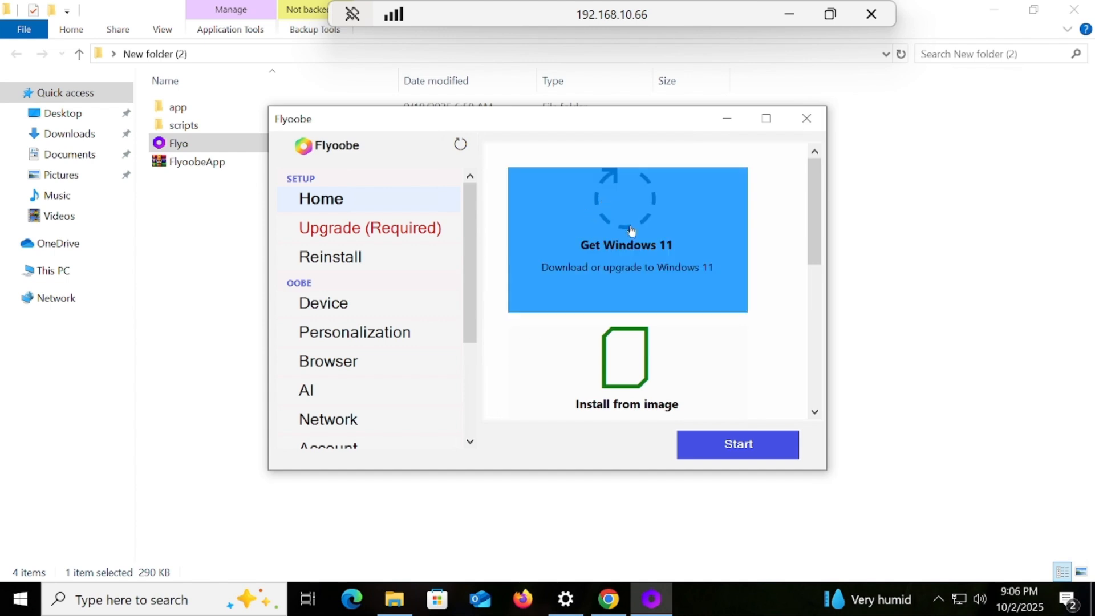
left_click(632, 230)
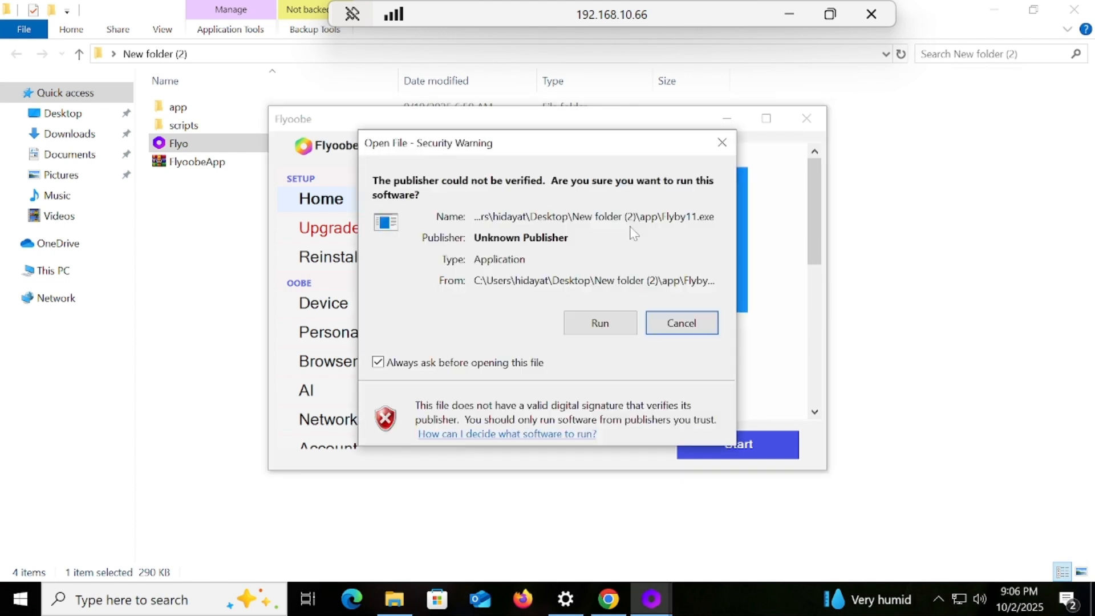
left_click(600, 322)
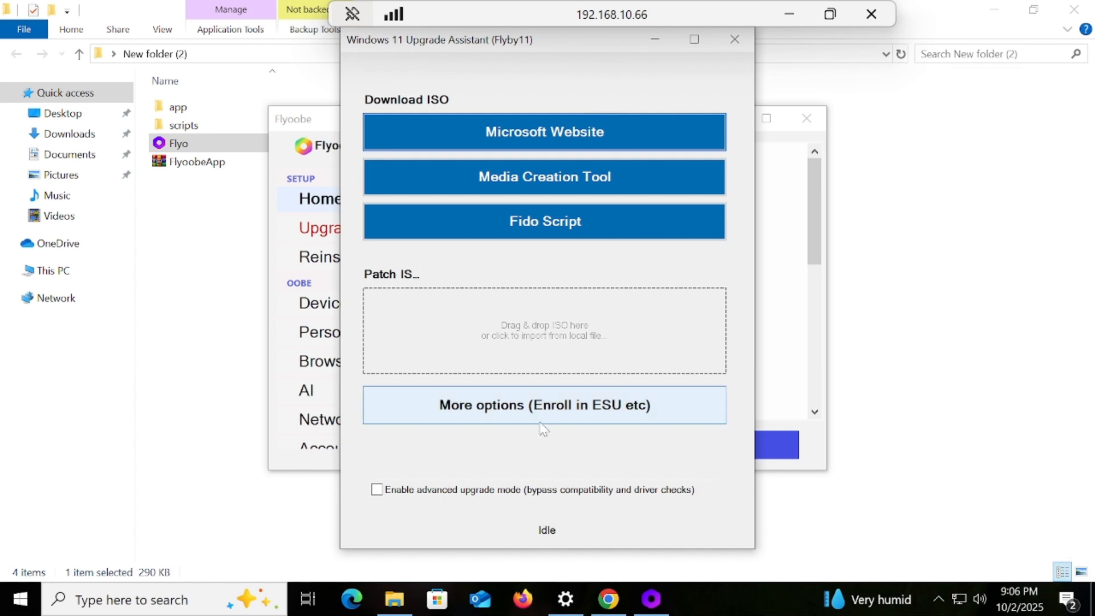
Download the ESU enrollment scripts, try to enroll in ESU with the -Online parameter, and close the console.
left_click(518, 412)
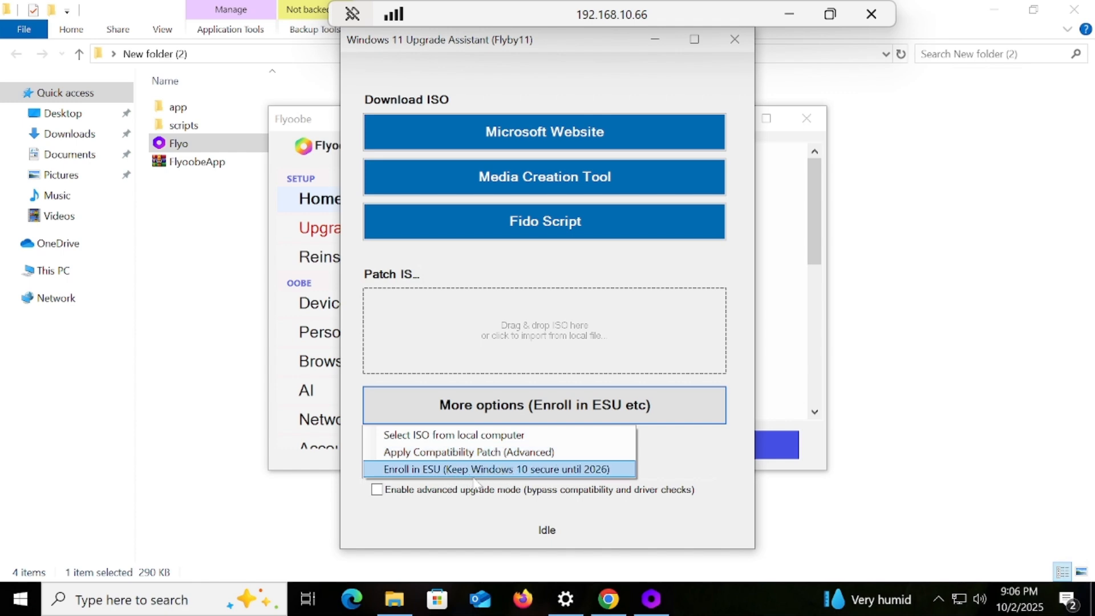
left_click(583, 469)
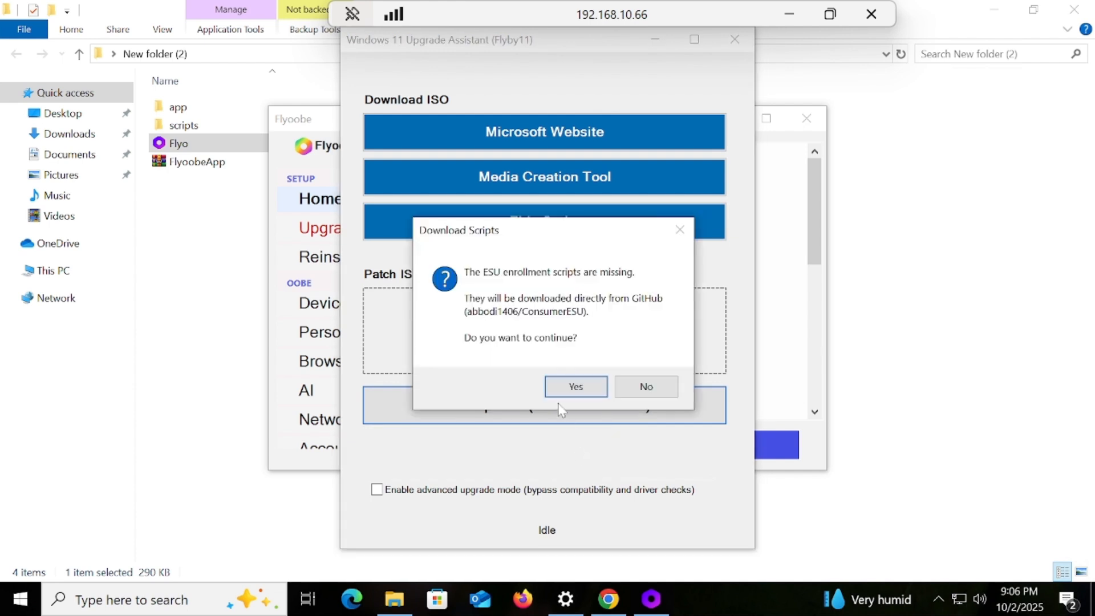
left_click(562, 392)
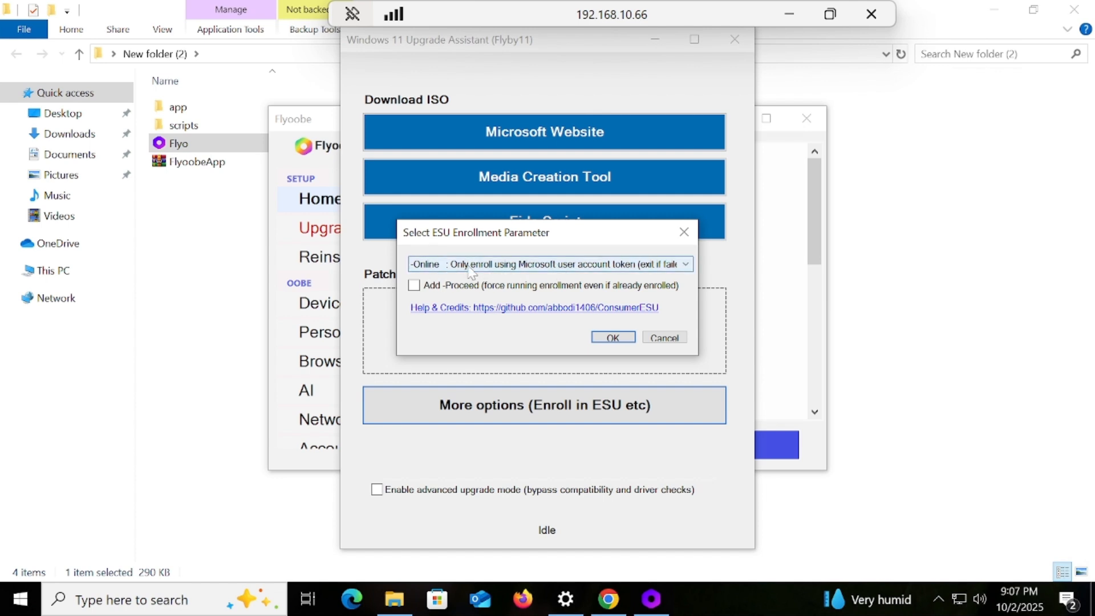
left_click(622, 338)
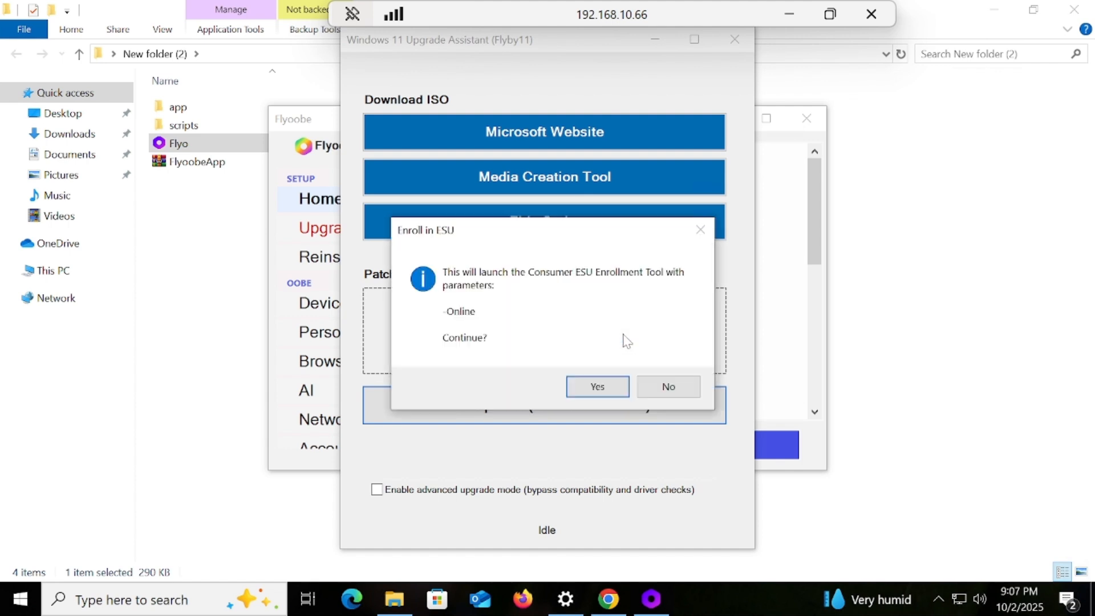
left_click(616, 388)
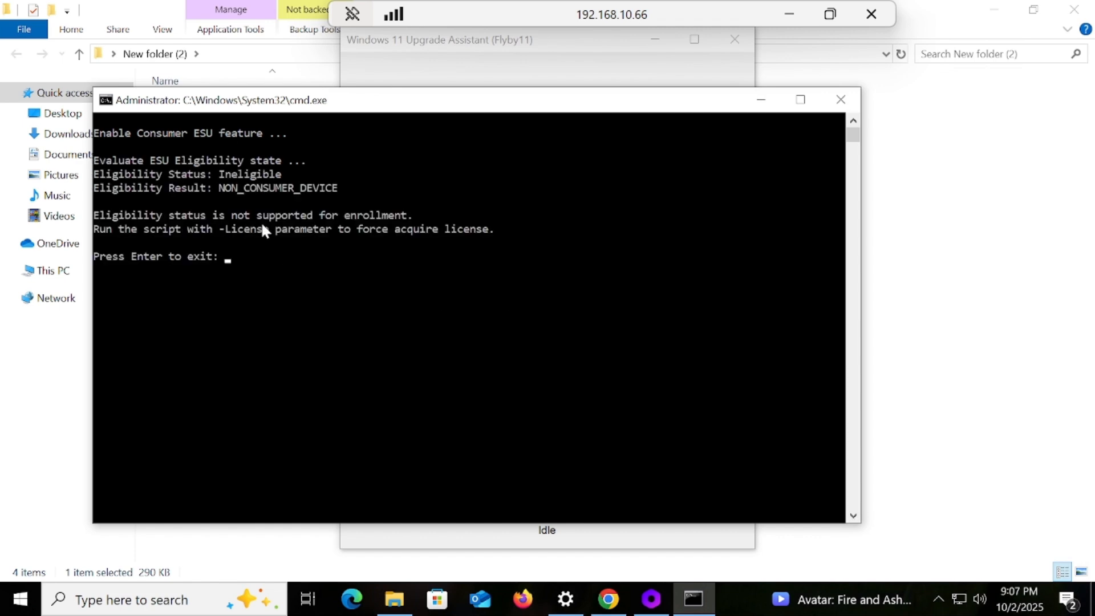
left_click(840, 111)
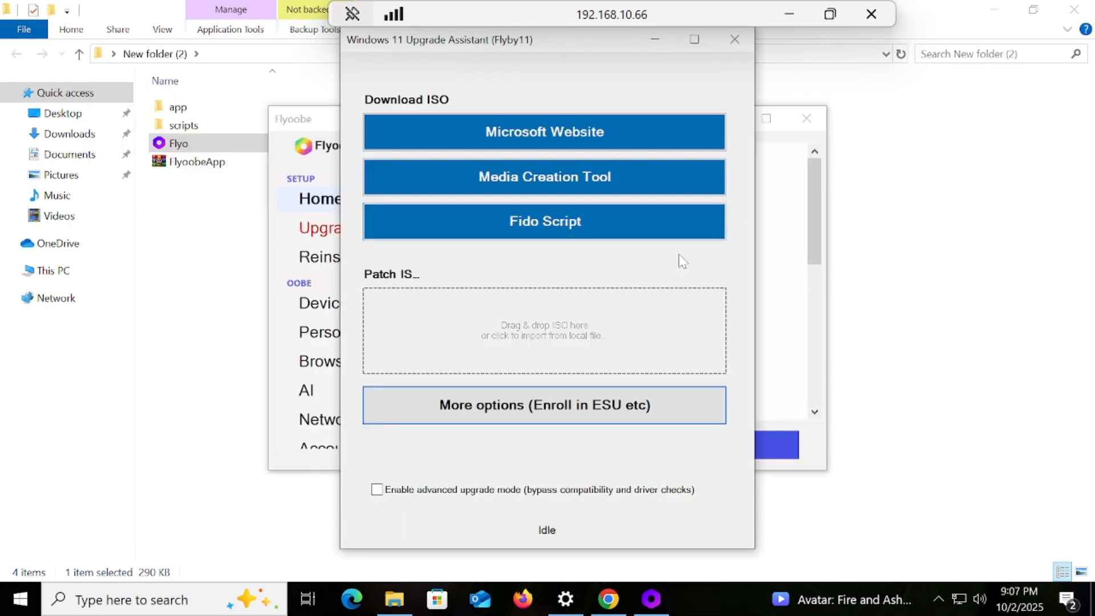
Try to enroll in ESU with the -Store parameter and close the enrollment console.
left_click(577, 402)
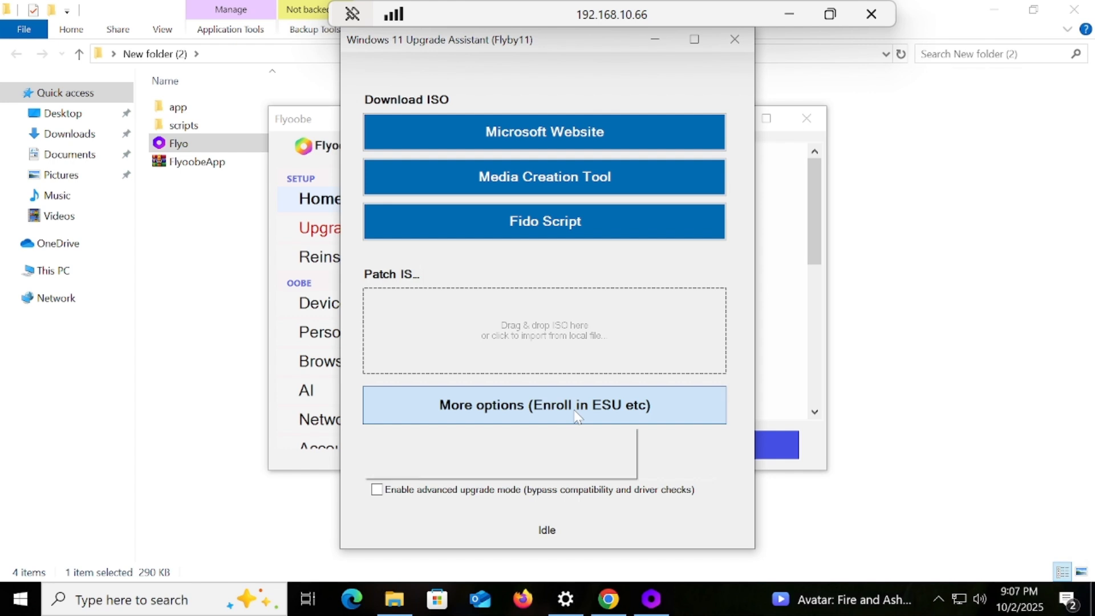
left_click(537, 480)
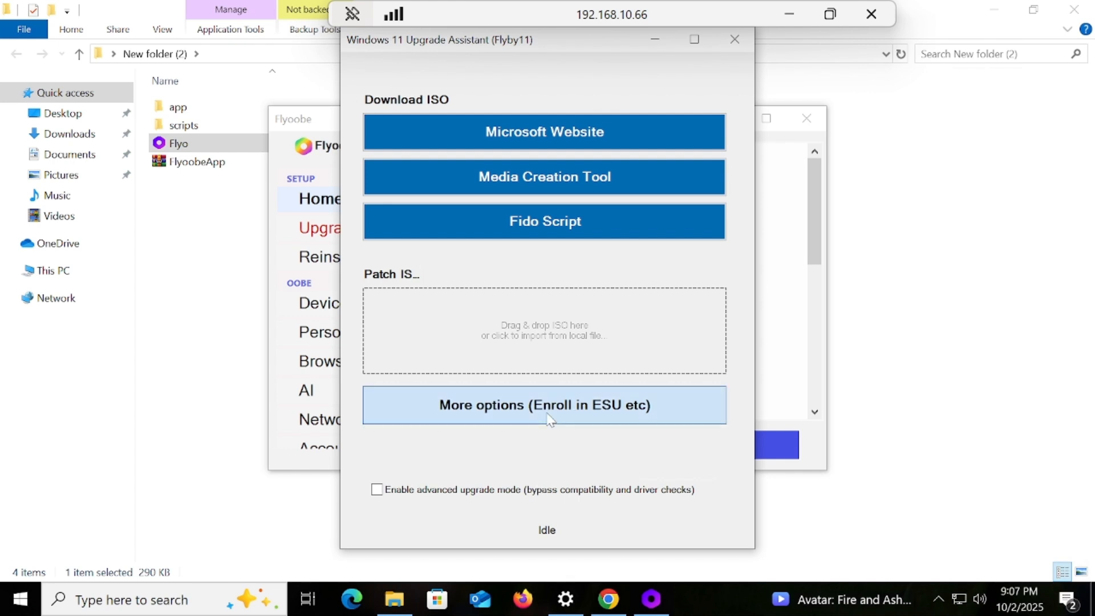
left_click(547, 417)
left_click(542, 469)
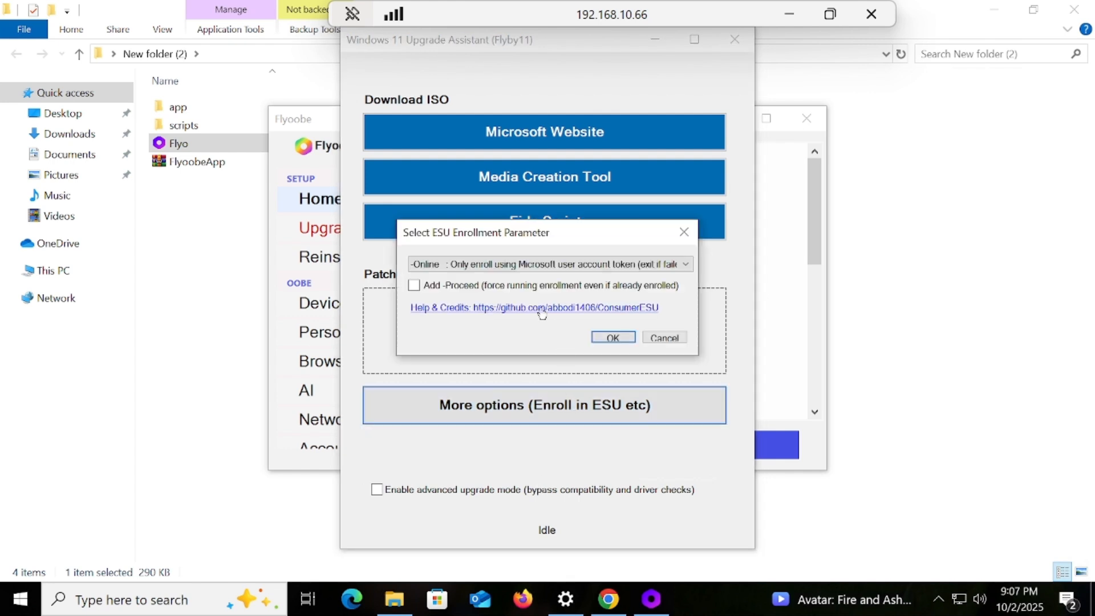
left_click(526, 266)
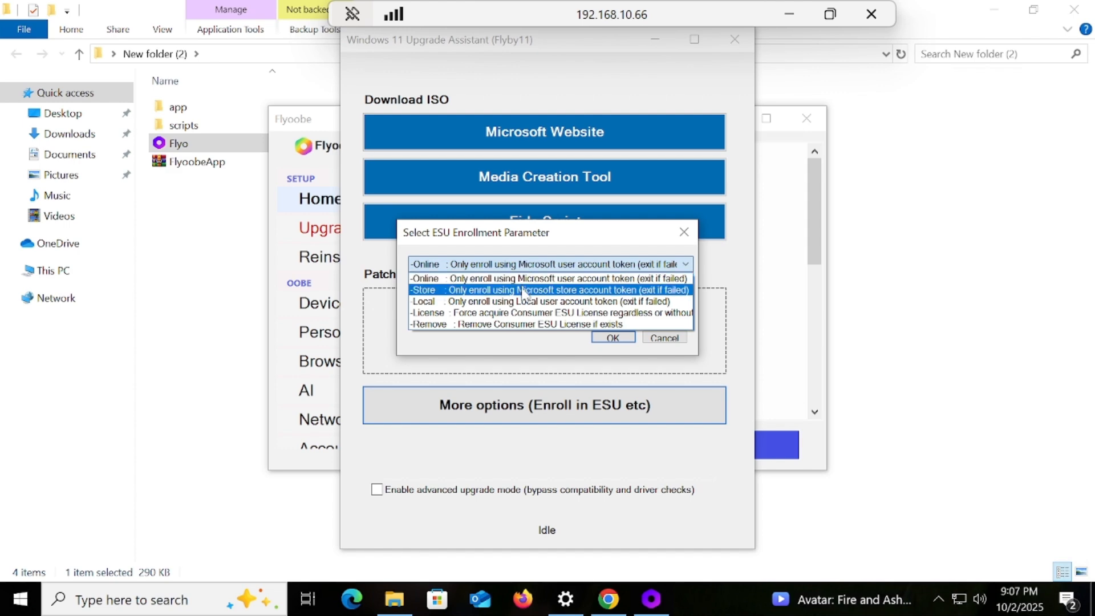
left_click(525, 291)
left_click(607, 341)
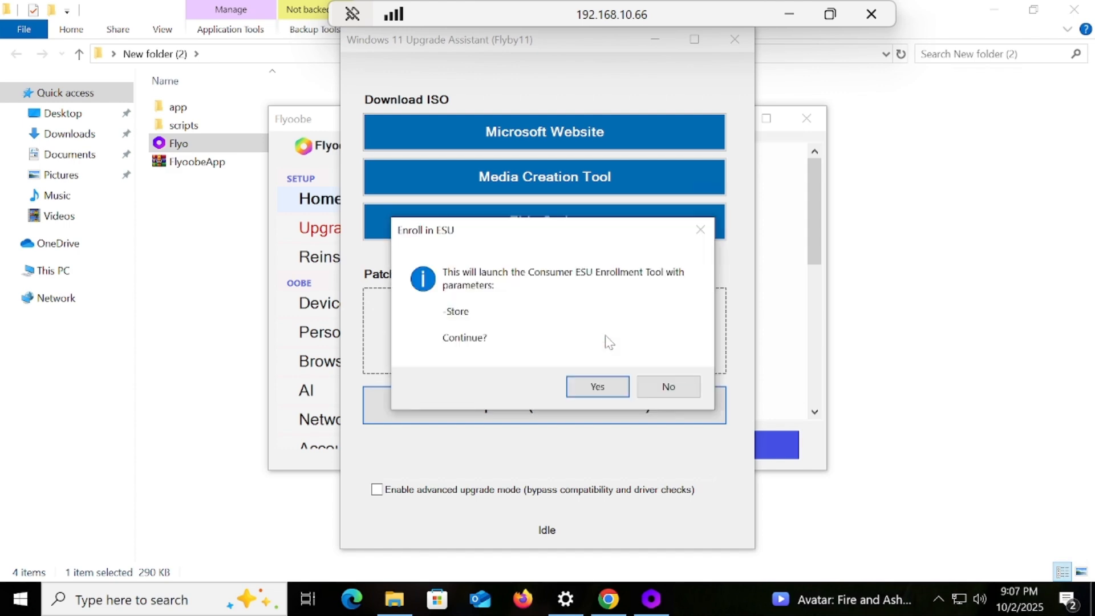
left_click(600, 394)
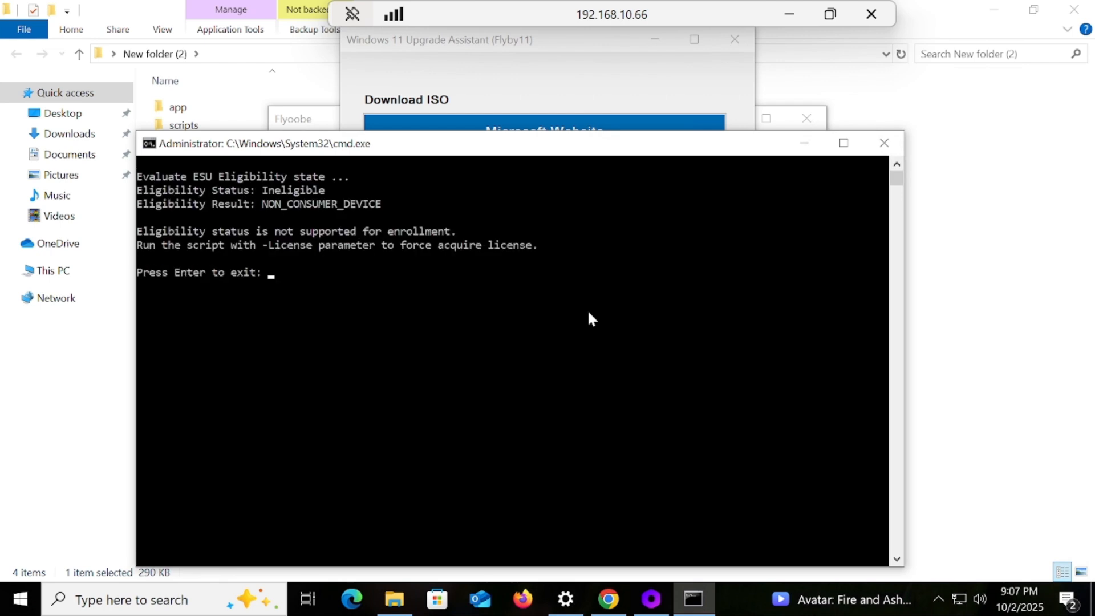
left_click(884, 143)
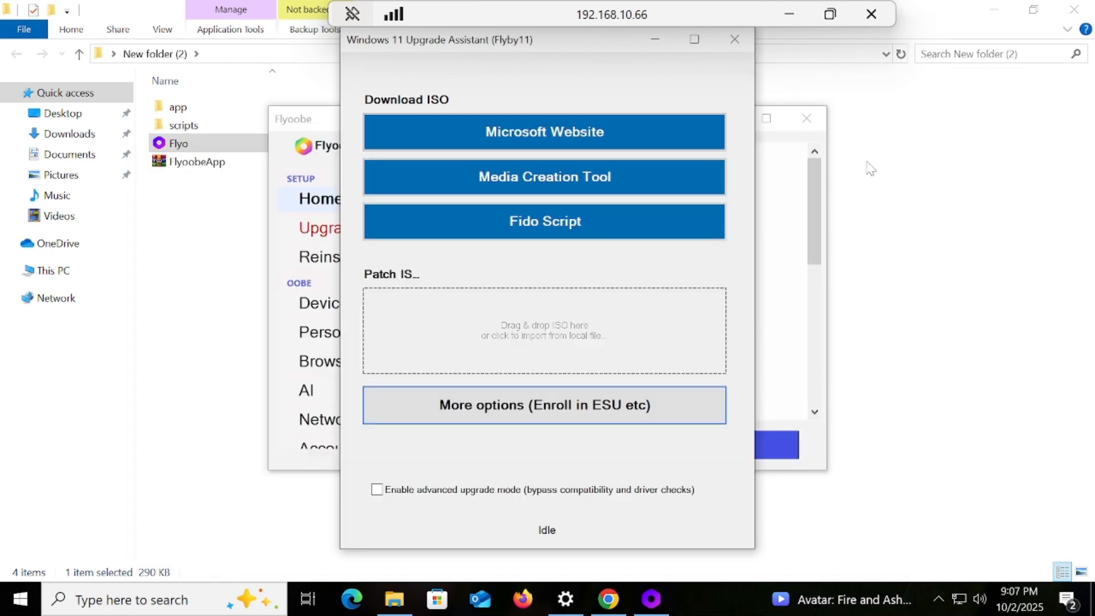
Try to enroll in ESU with the -Local parameter and close the enrollment console.
left_click(558, 401)
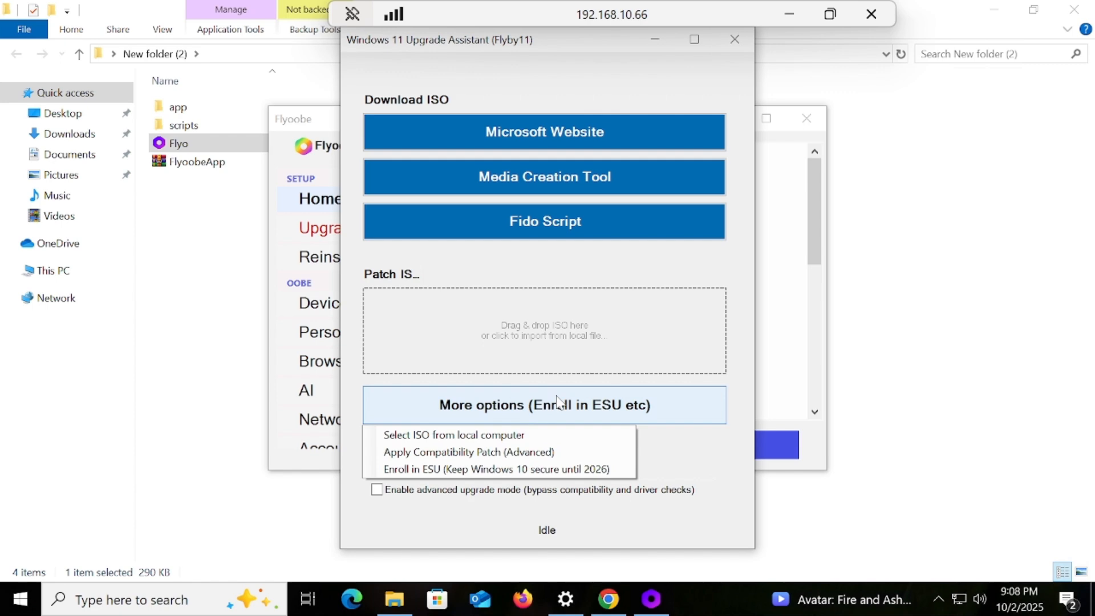
left_click(519, 469)
left_click(559, 264)
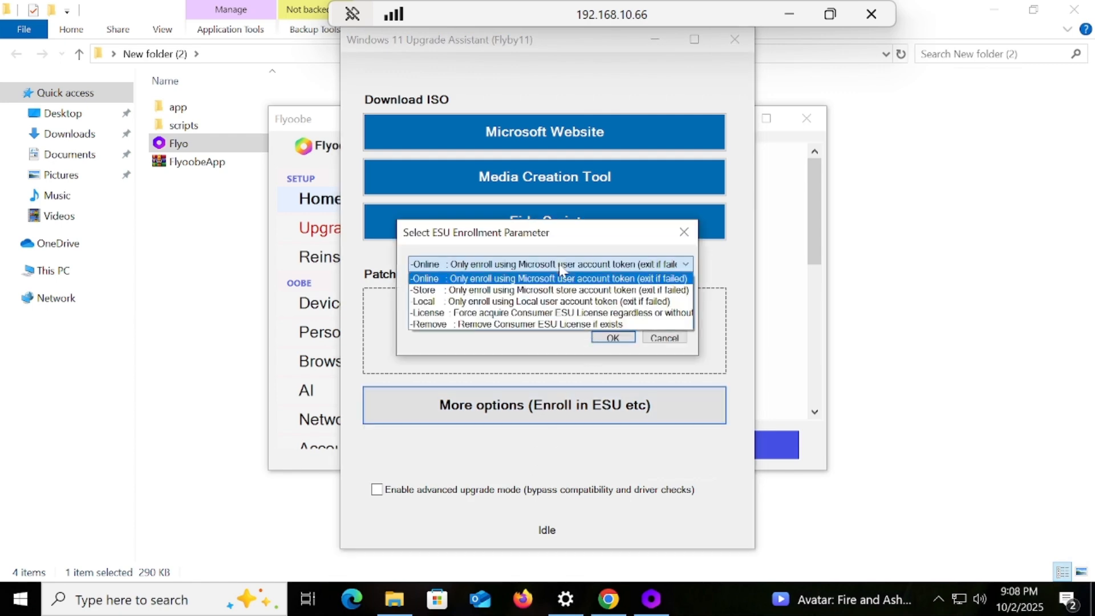
left_click(552, 301)
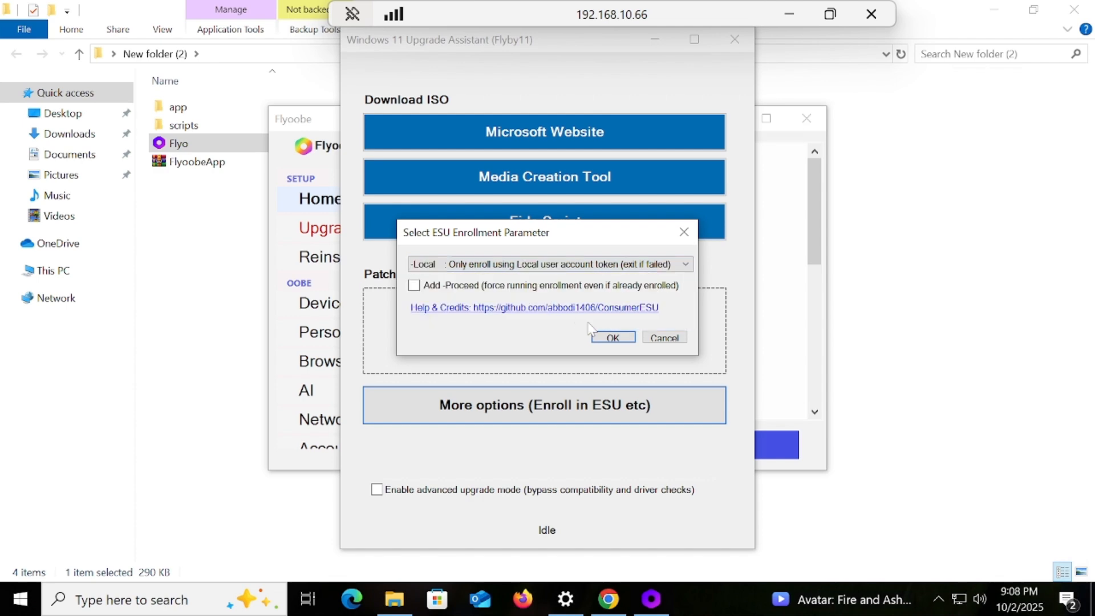
left_click(608, 338)
left_click(593, 386)
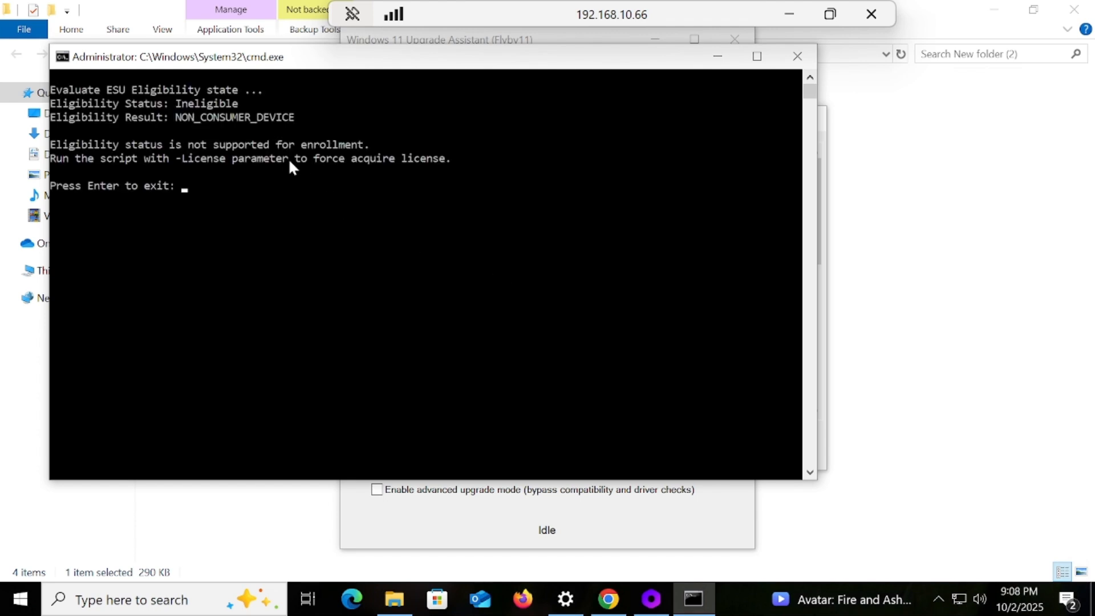
left_click(790, 59)
Run the ESU enrollment with the -License parameter to force acquire the Consumer ESU License.
left_click(617, 403)
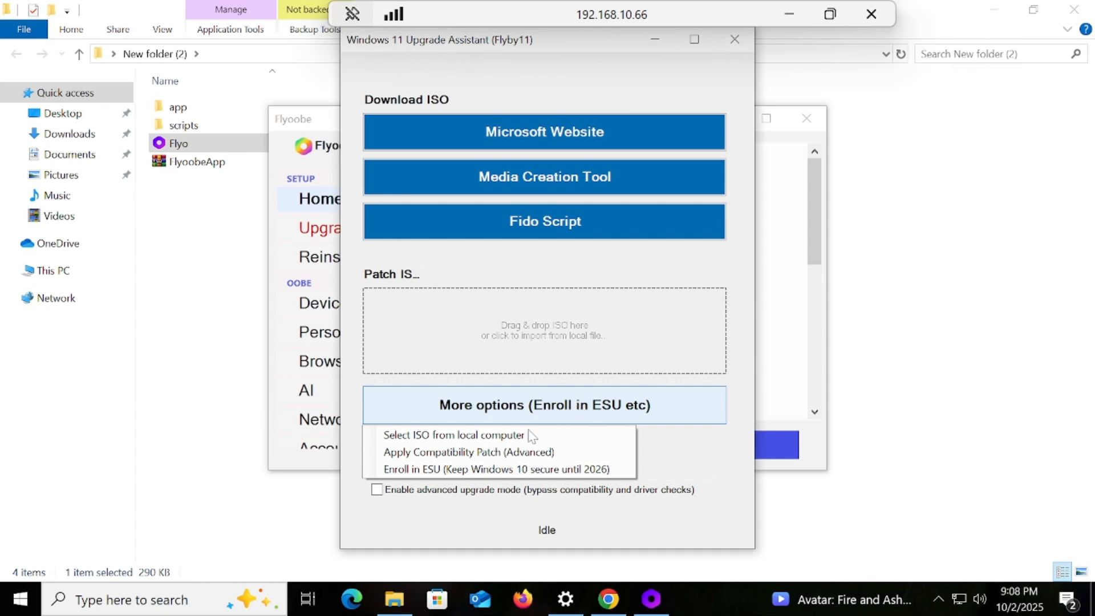
left_click(521, 467)
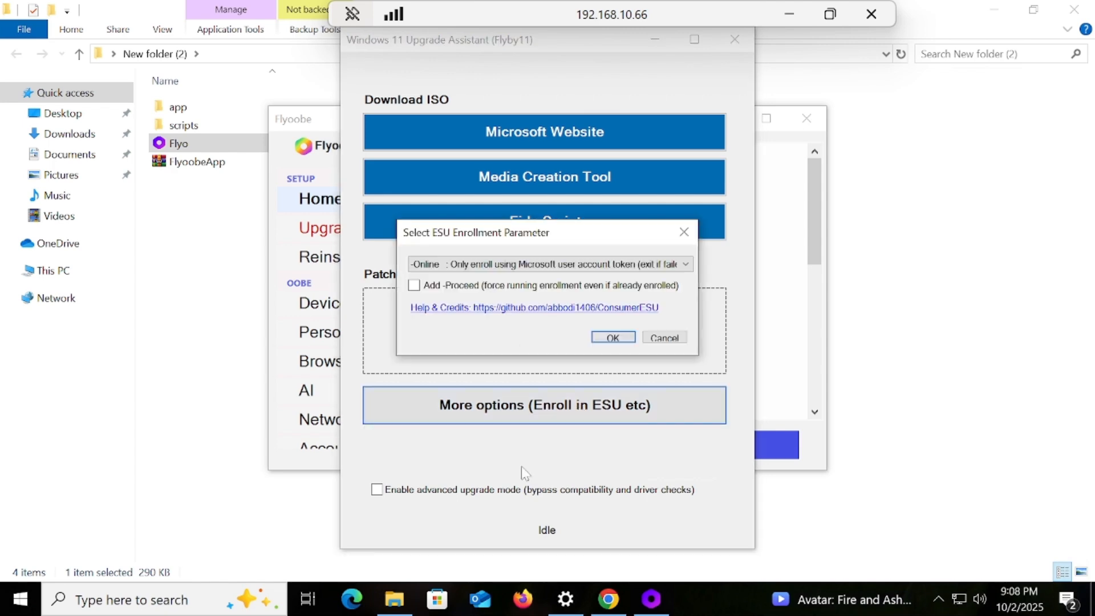
left_click(552, 269)
left_click(524, 313)
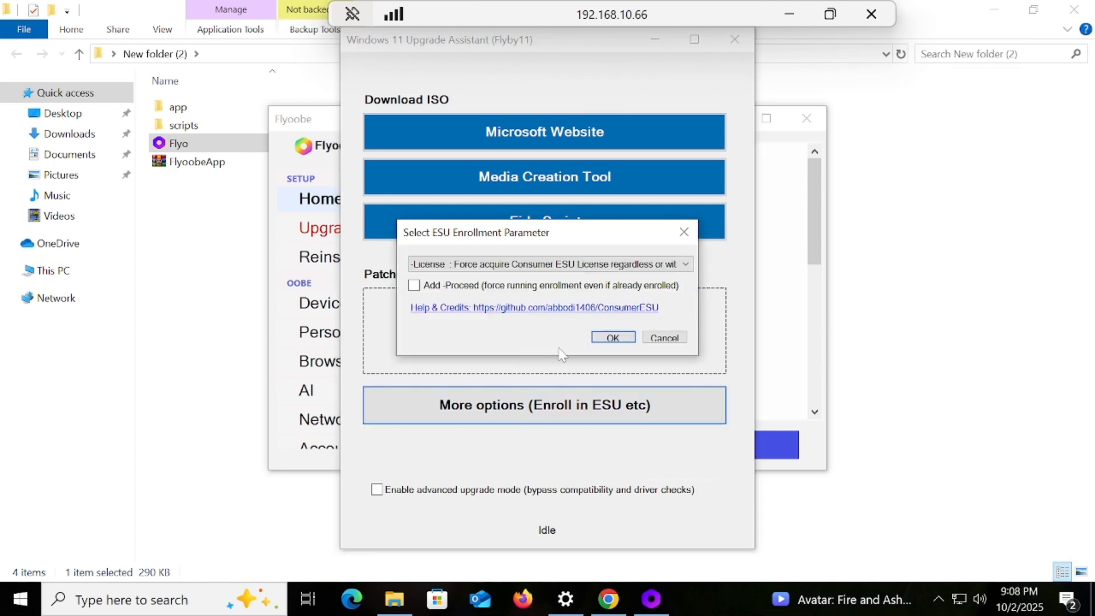
left_click(610, 337)
left_click(606, 395)
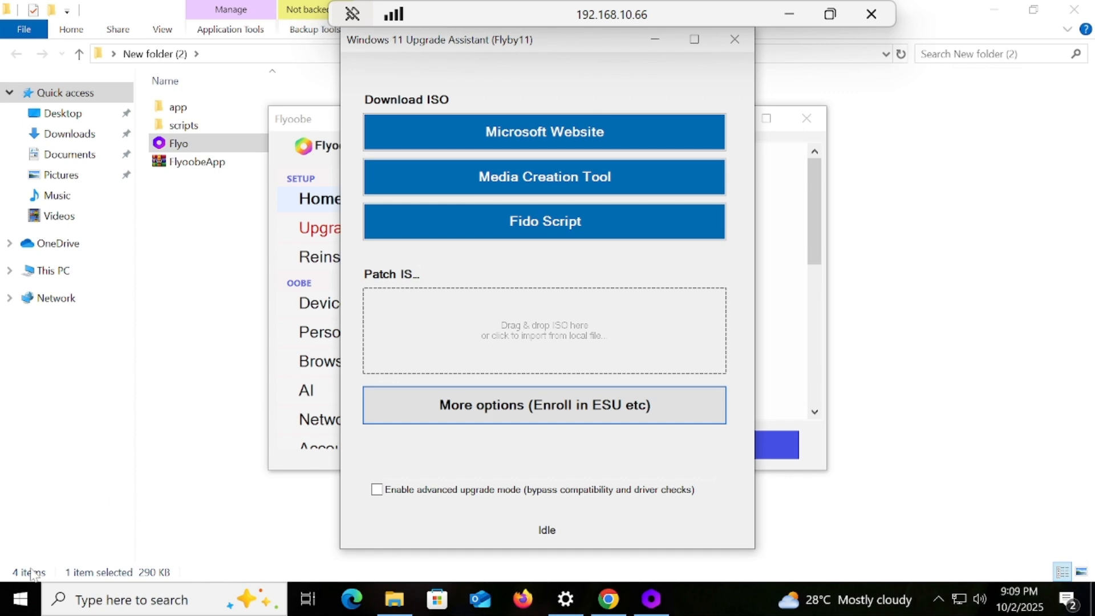
Restart the remote Windows 10 PC.
left_click(24, 599)
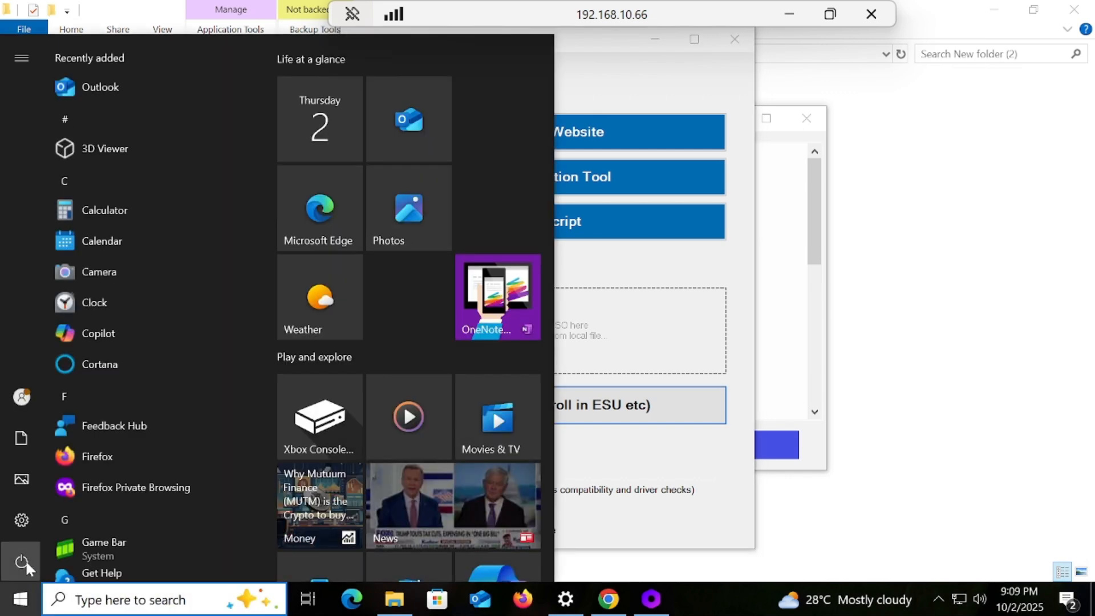
left_click(24, 560)
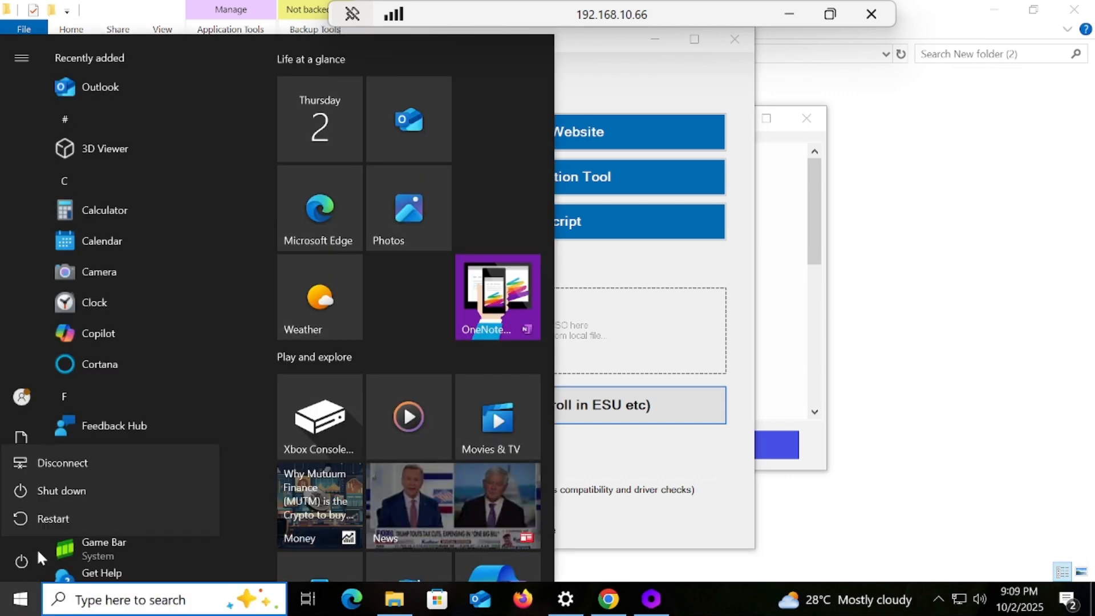
left_click(69, 523)
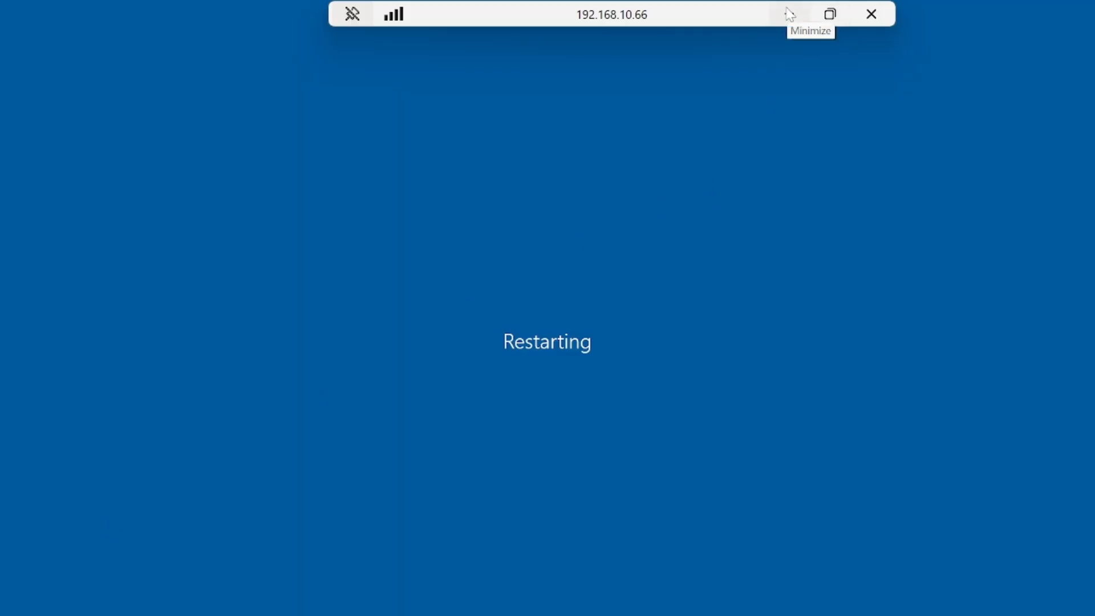
left_click(790, 14)
left_click(833, 596)
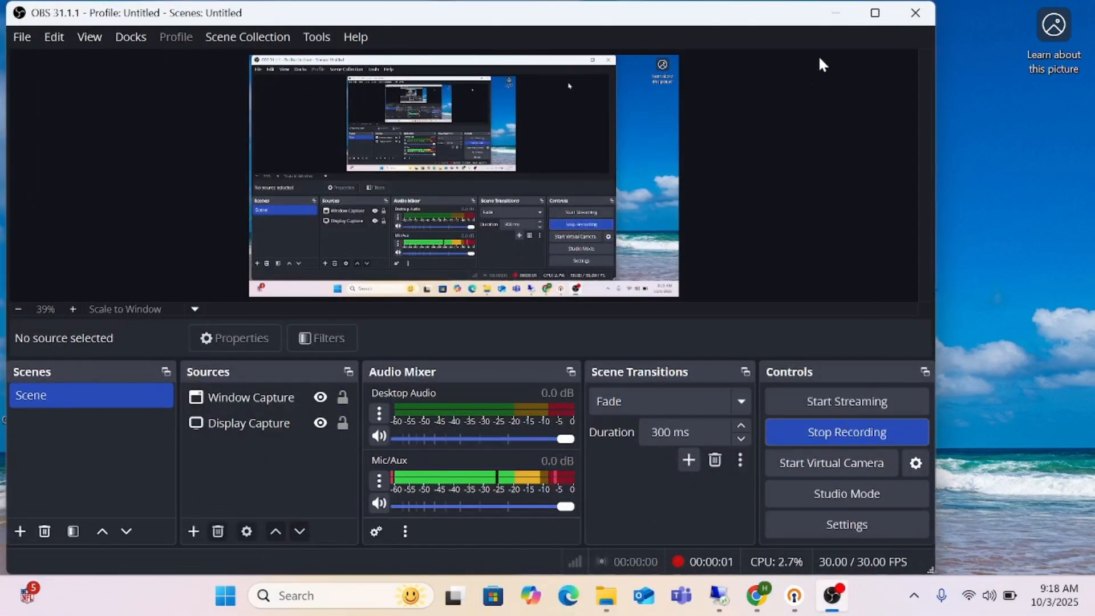
left_click(837, 17)
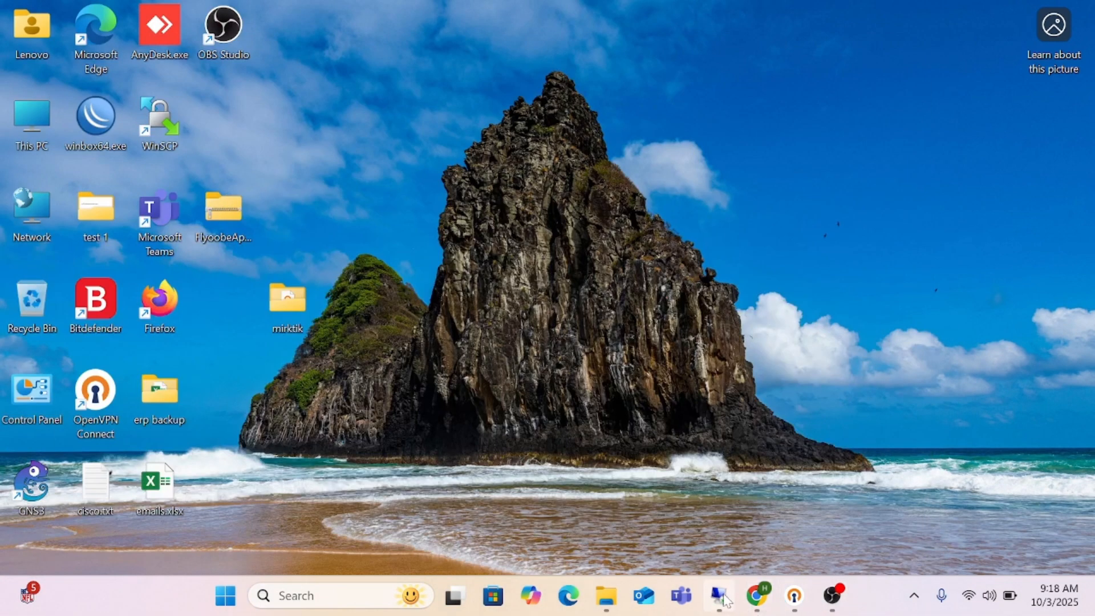
Switch to the Remote Desktop session and check the PC's Extended Security Updates enrollment status in the Windows Update settings.
left_click(720, 596)
left_click(33, 604)
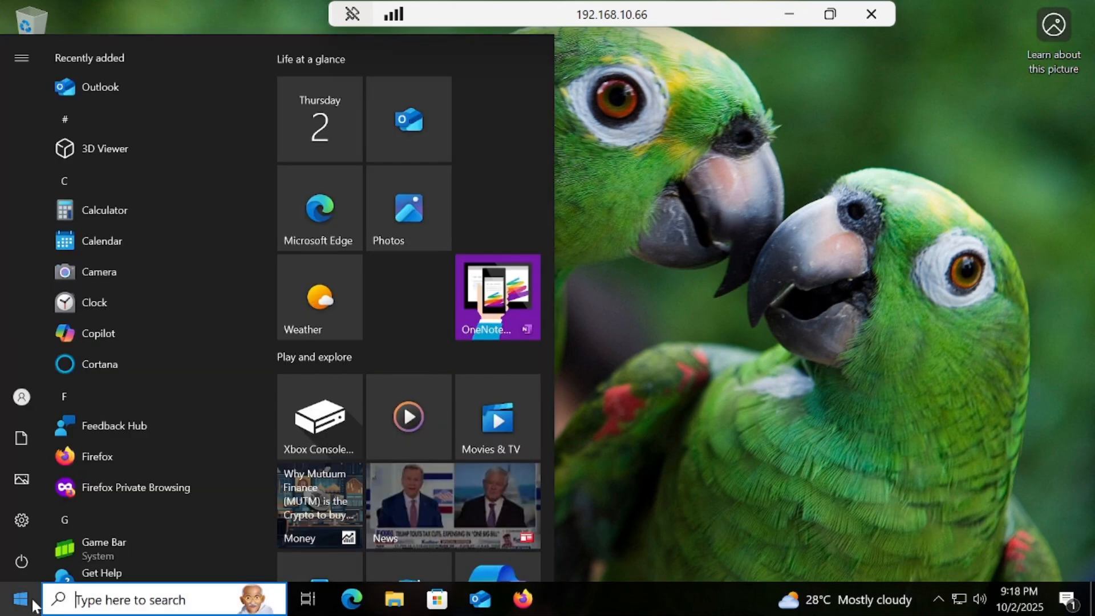
type("win")
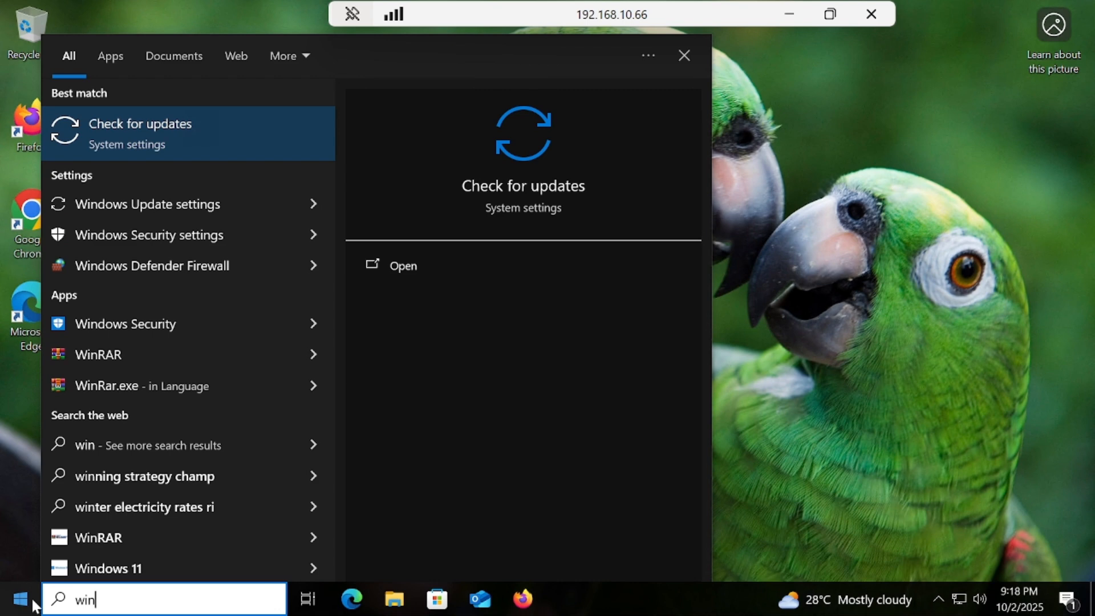
type("d")
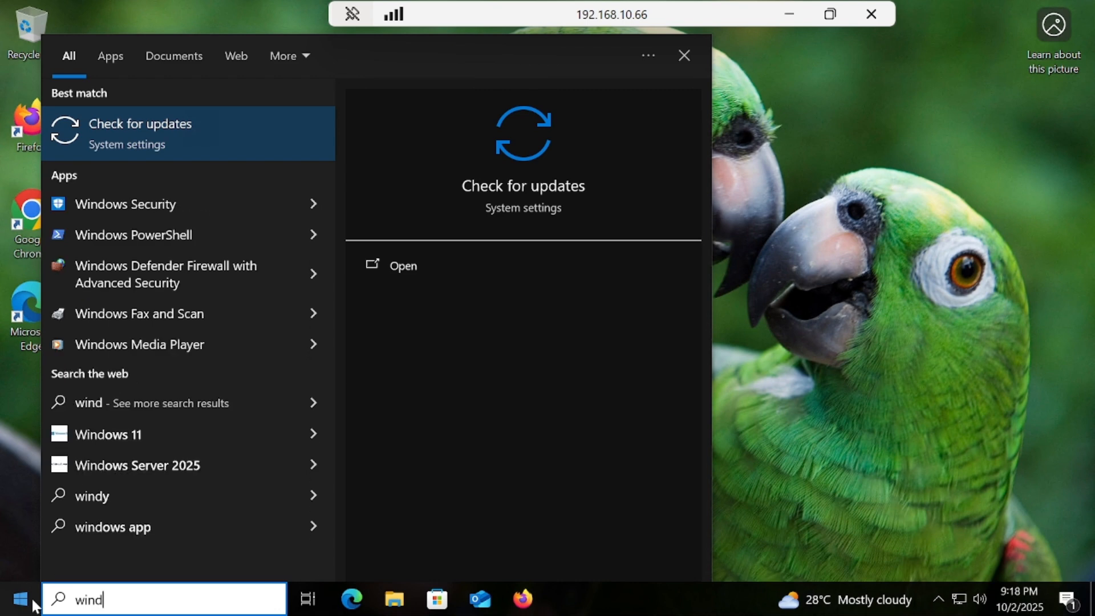
left_click(136, 157)
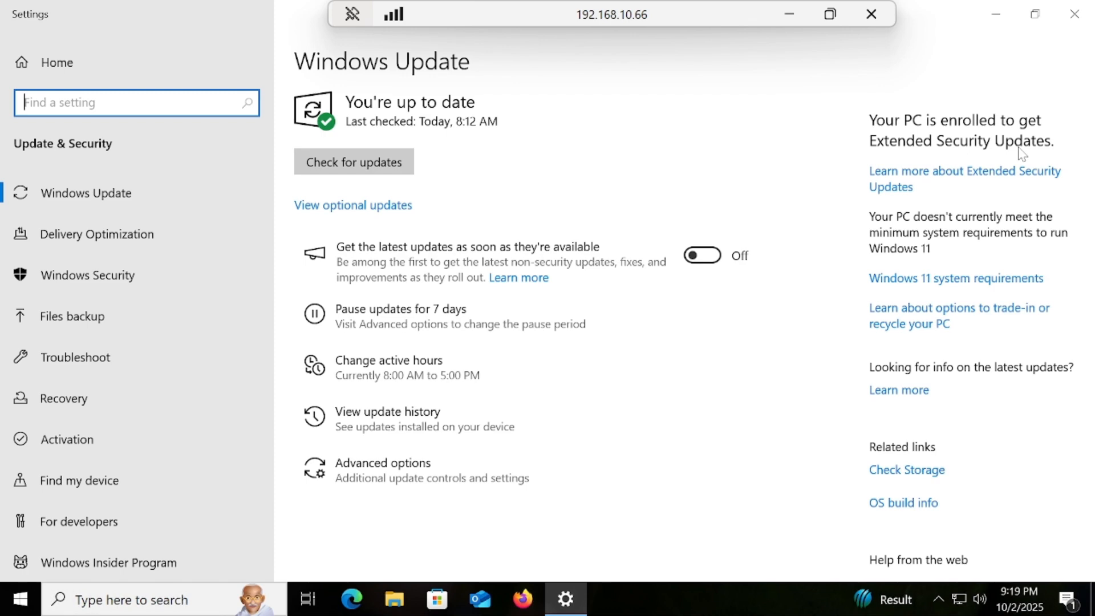
left_click(789, 14)
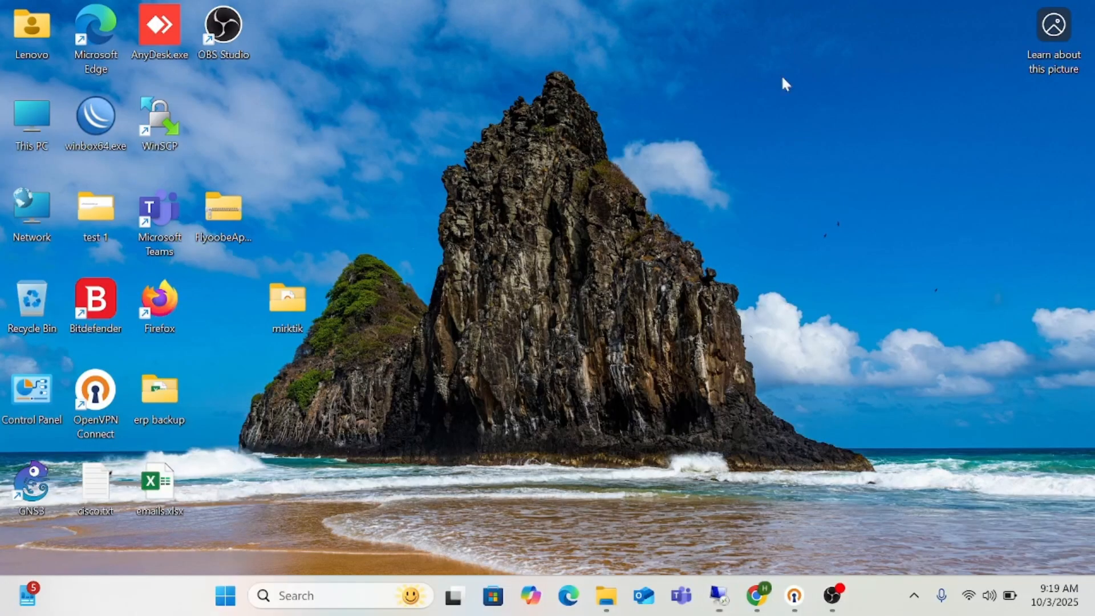